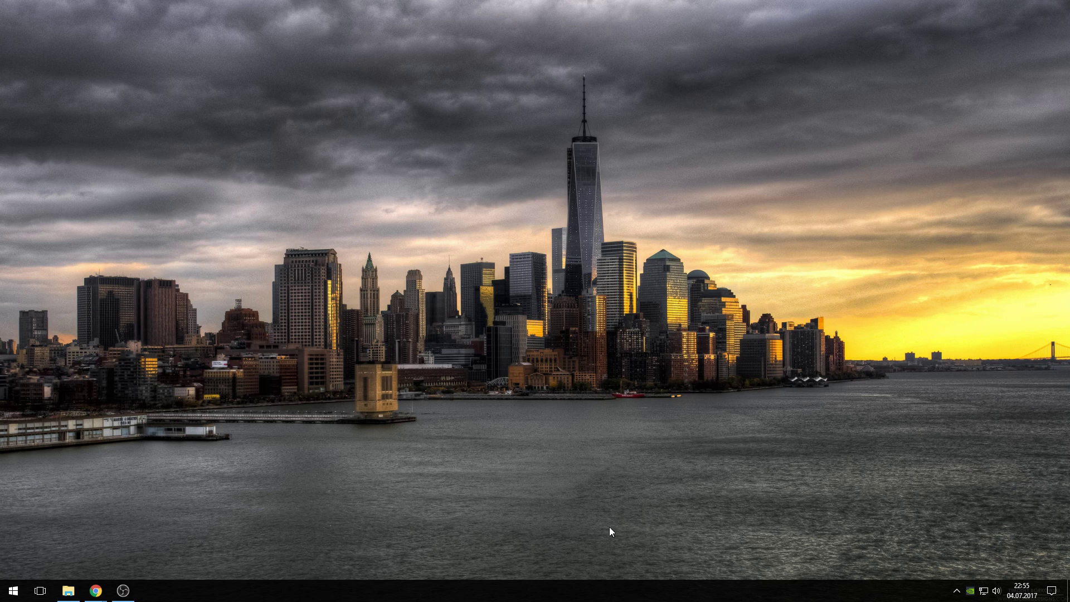
# - Browse X-Plane 11 to Aircraft > Laminar Research, select the Boeing B737-800 folder, and minimize Explorer
pyautogui.click(68, 590)
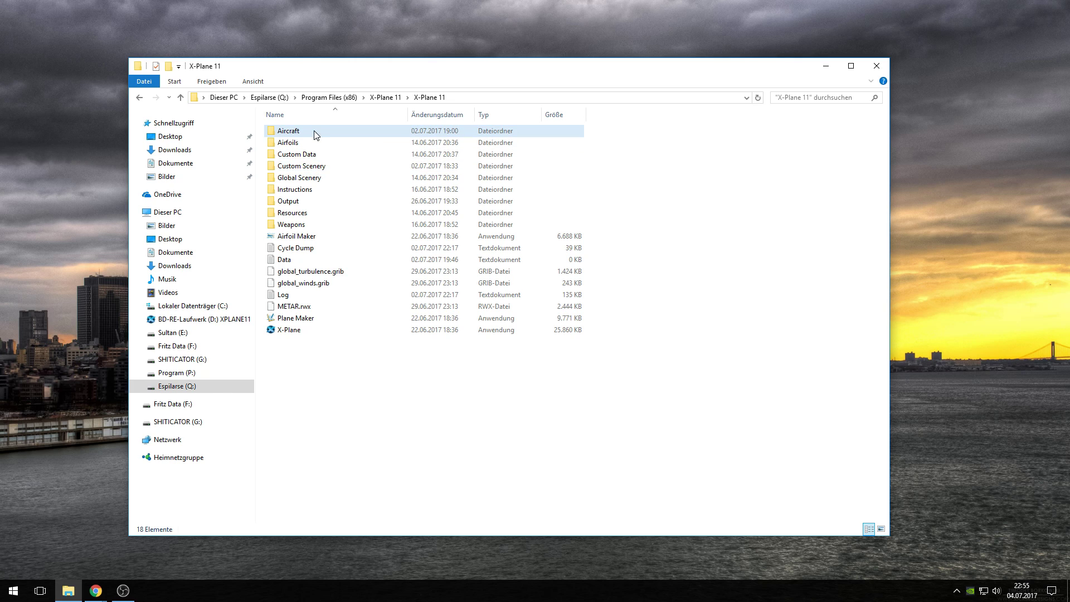
pyautogui.doubleClick(293, 134)
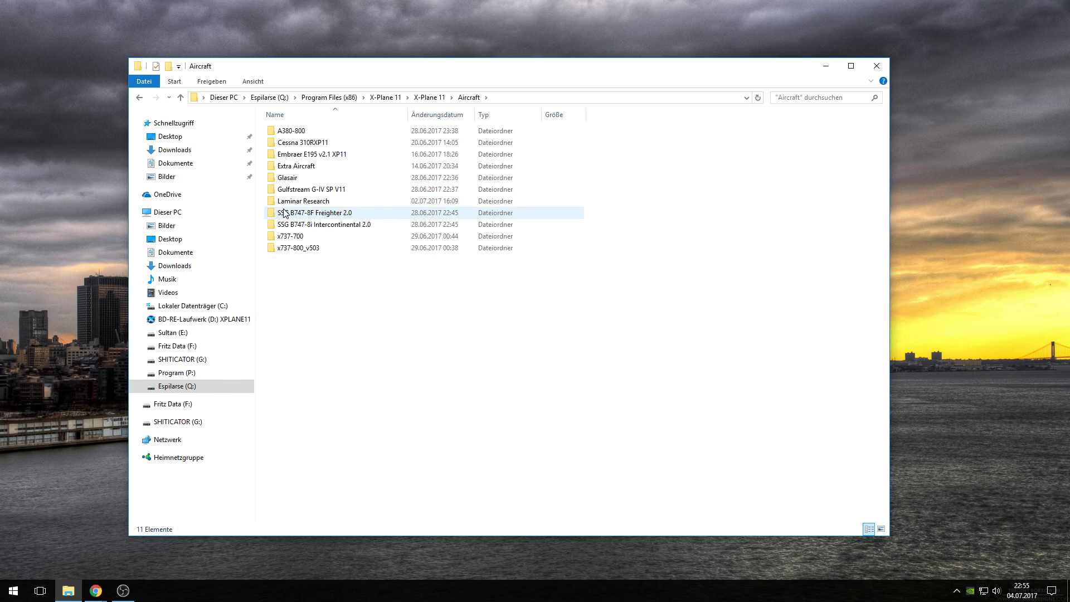
pyautogui.doubleClick(332, 203)
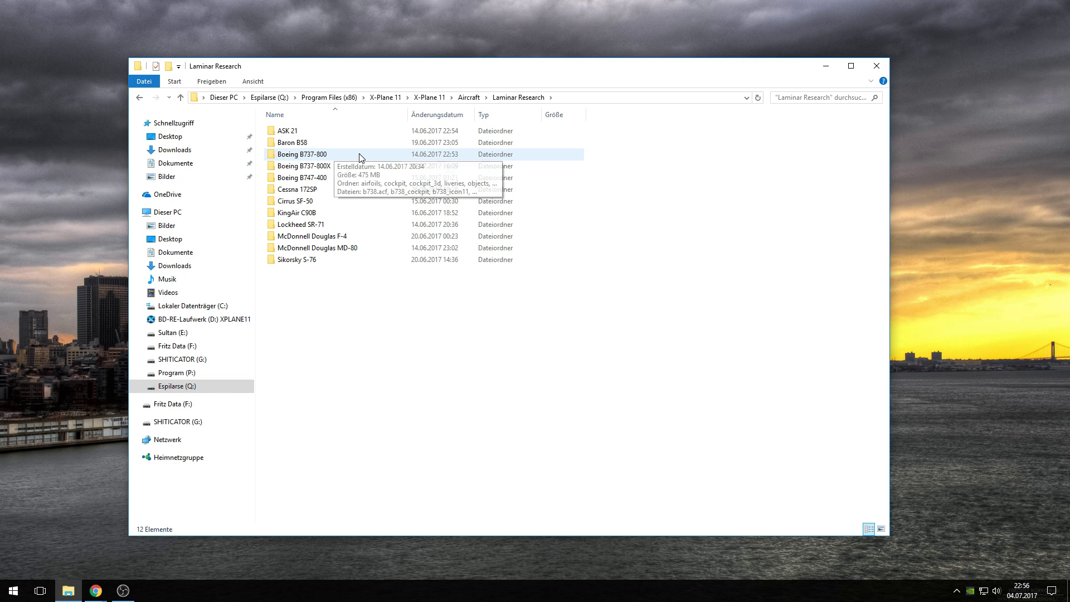
pyautogui.click(335, 158)
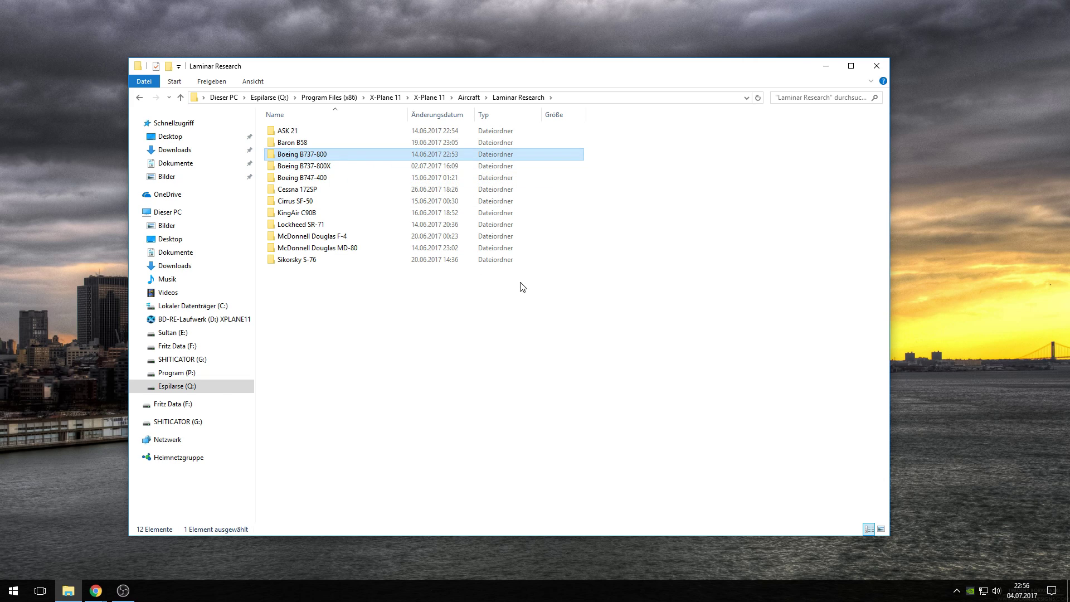
pyautogui.click(826, 66)
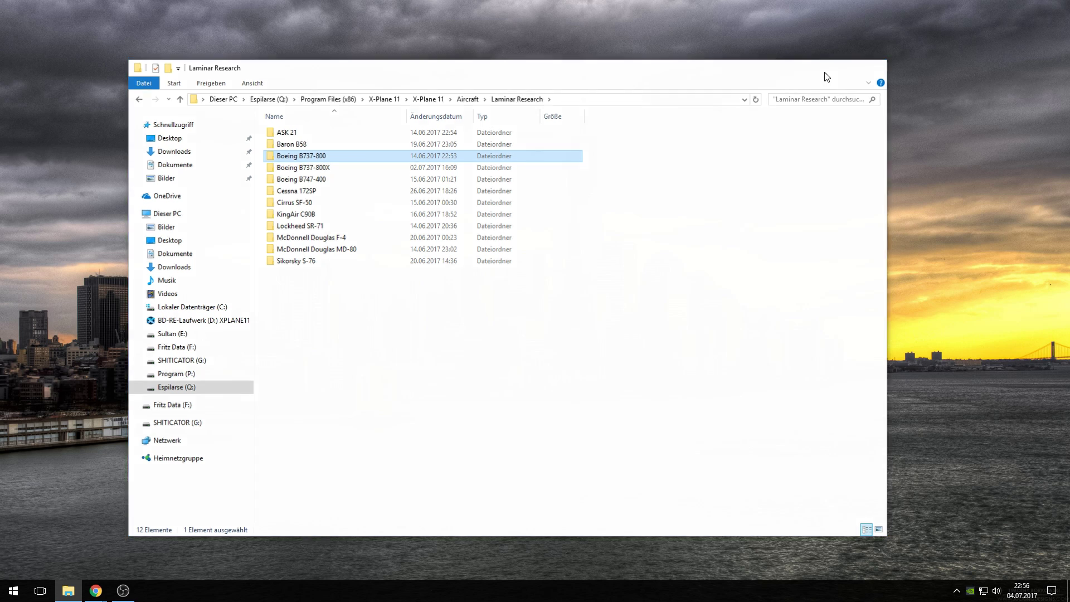
# - Paste the copied Boeing B737-800 folder onto the desktop and place it near the top centre
pyautogui.rightClick(419, 112)
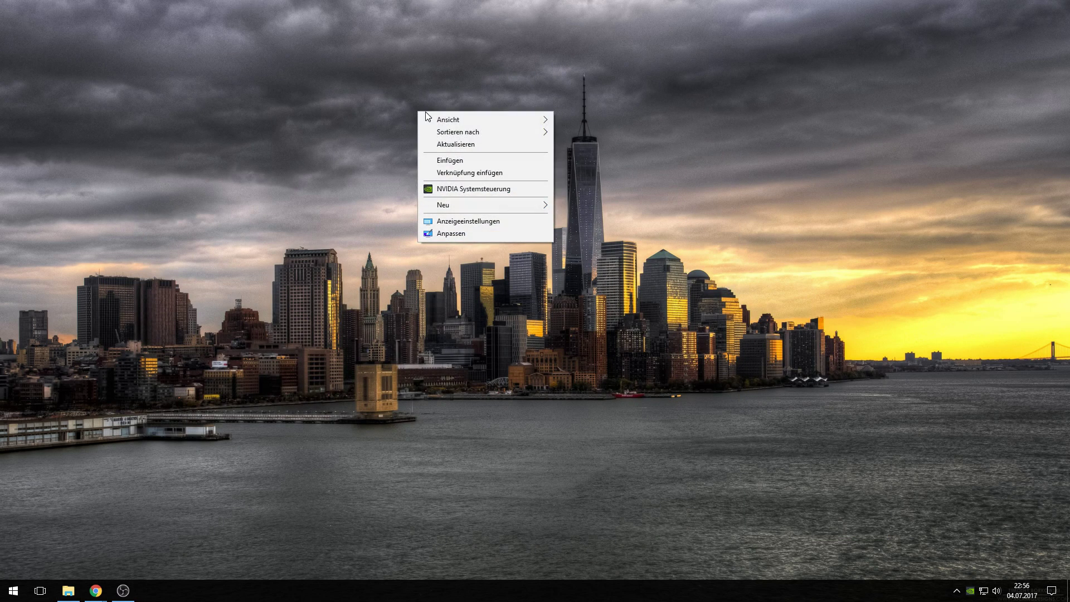
pyautogui.click(474, 162)
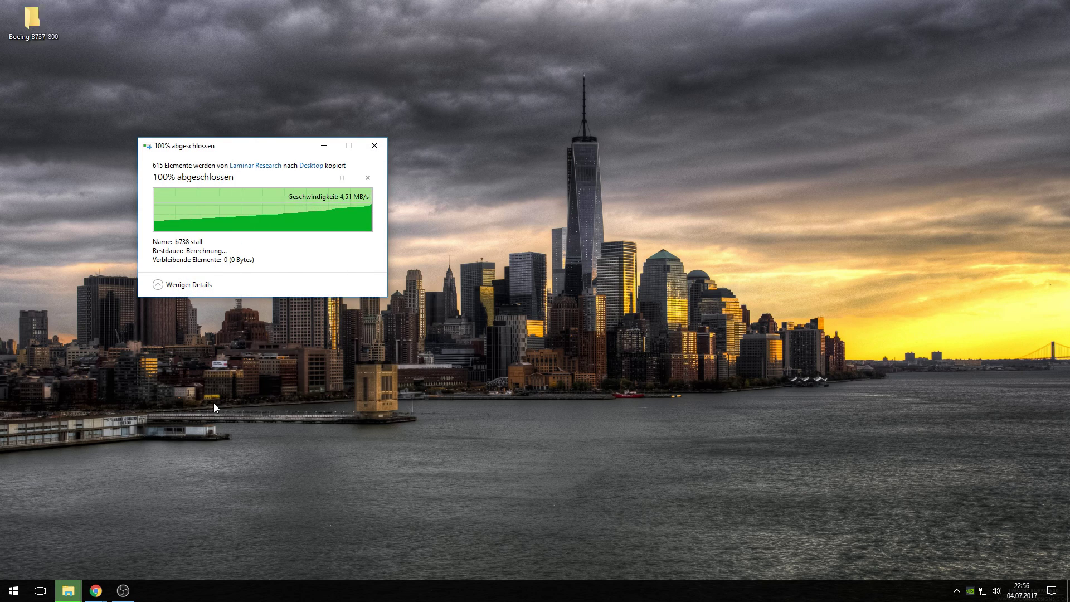
pyautogui.moveTo(437, 23); pyautogui.dragTo(771, 101)
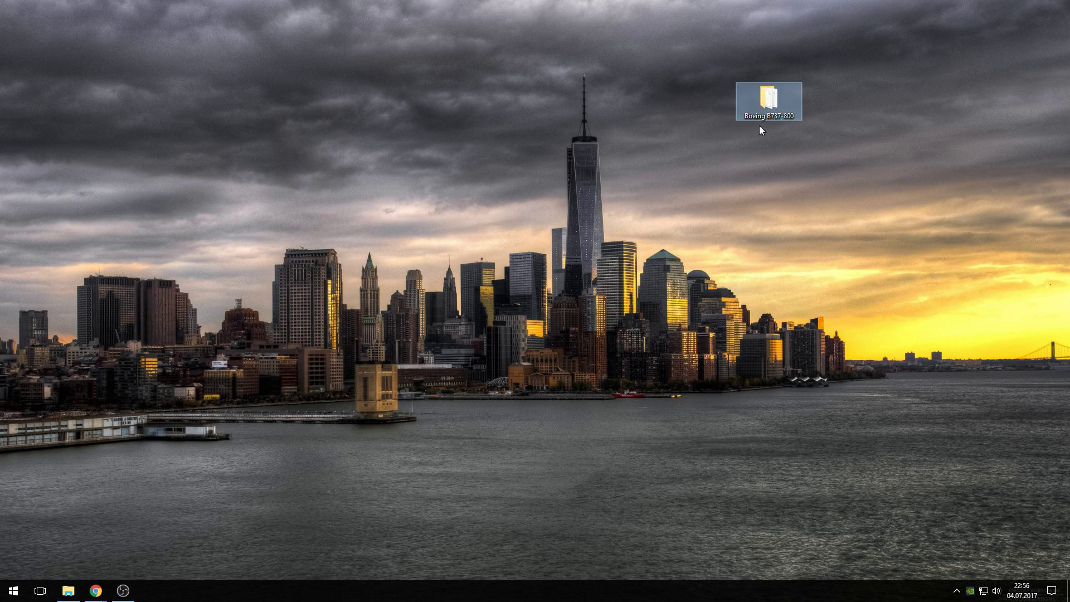
pyautogui.click(512, 236)
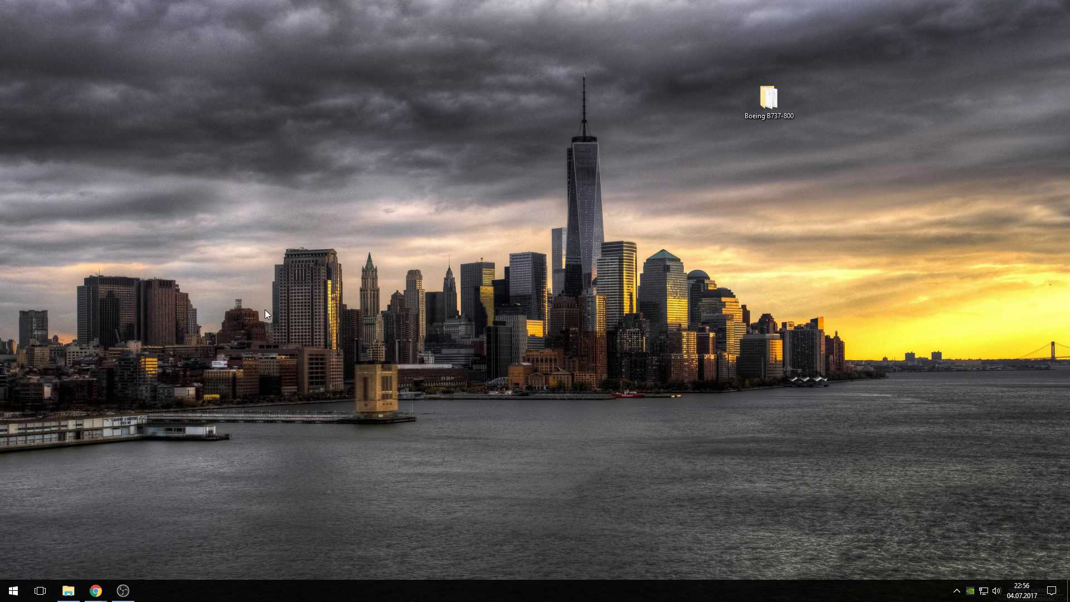
# - Back in the zibomod Drive folder, preview the Boeing B738-800X_2_93.zip and 2_95fix2.zip archive contents
pyautogui.moveTo(95, 596)
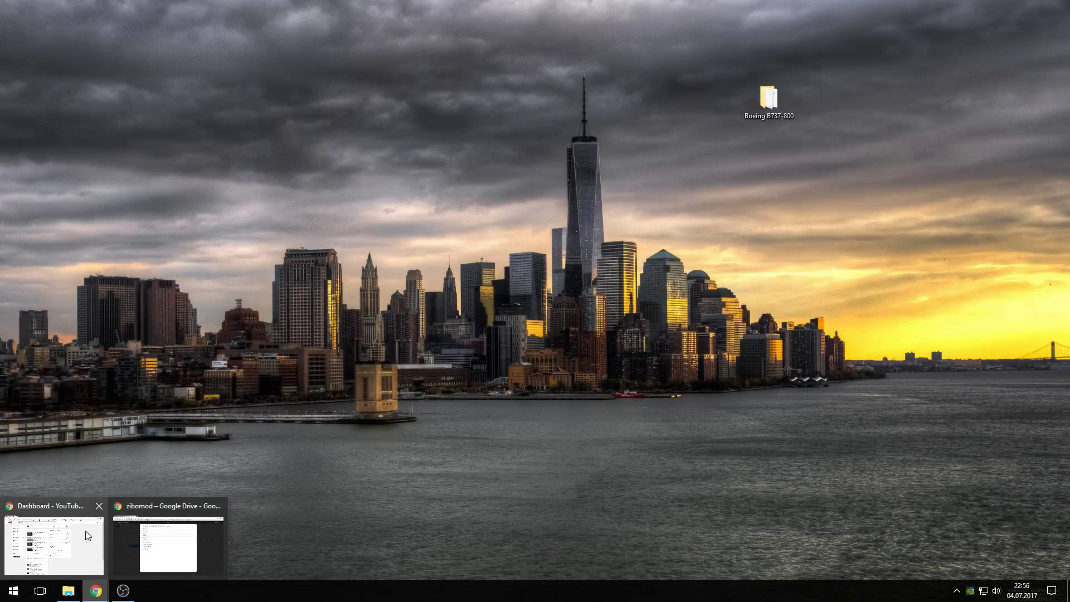
pyautogui.click(167, 544)
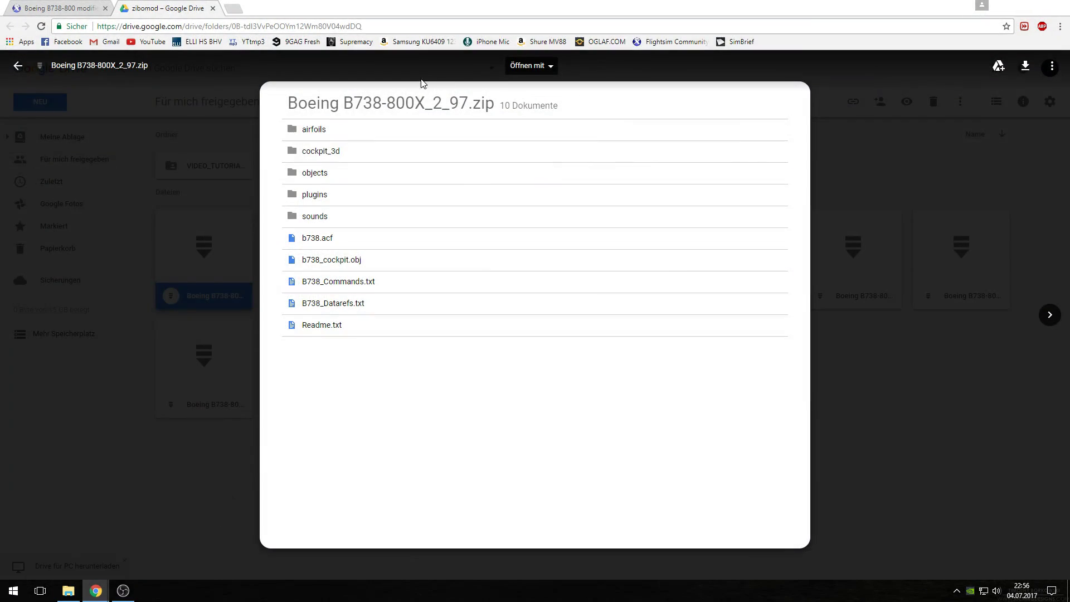
pyautogui.click(950, 158)
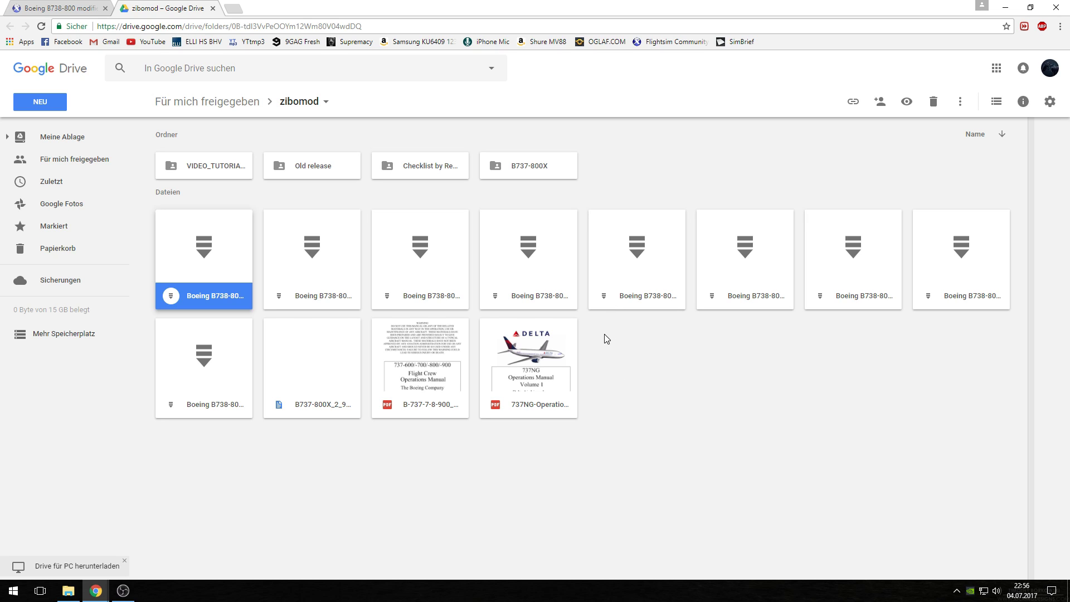
pyautogui.click(620, 264)
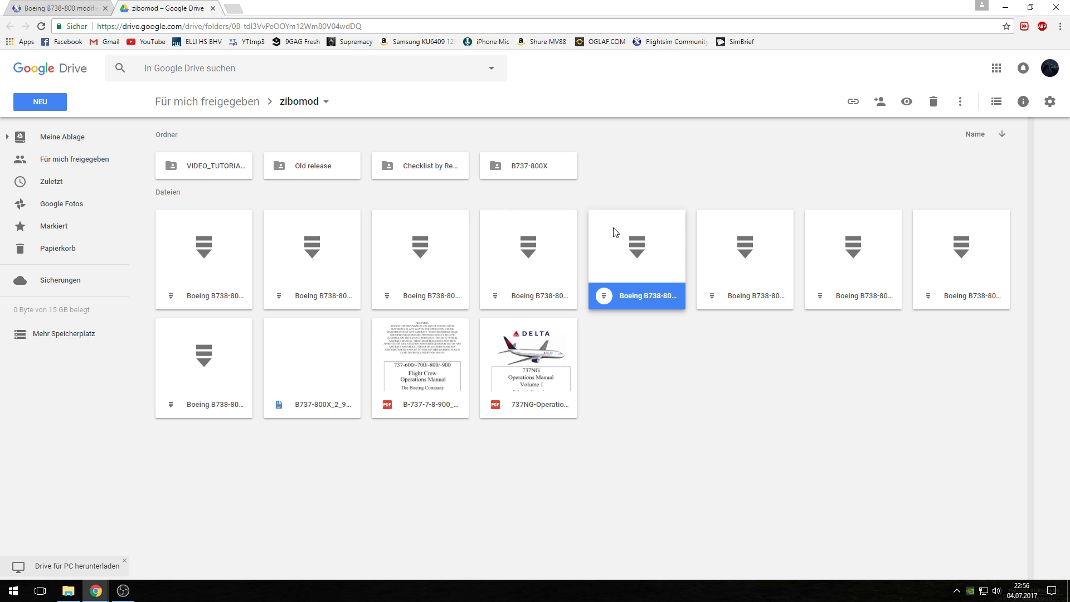
pyautogui.doubleClick(607, 297)
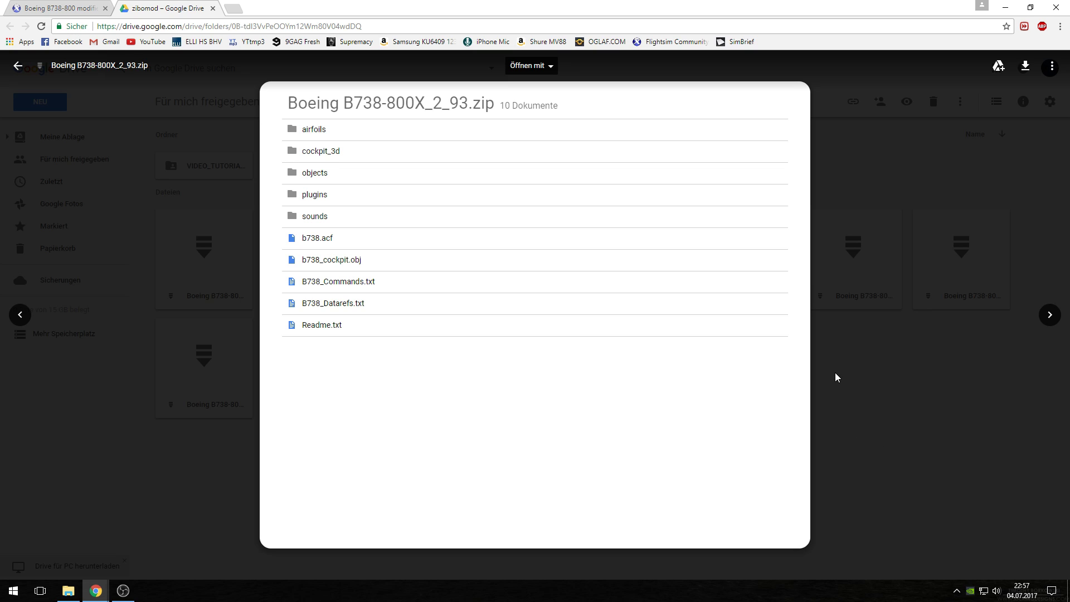
pyautogui.click(946, 407)
pyautogui.doubleClick(386, 299)
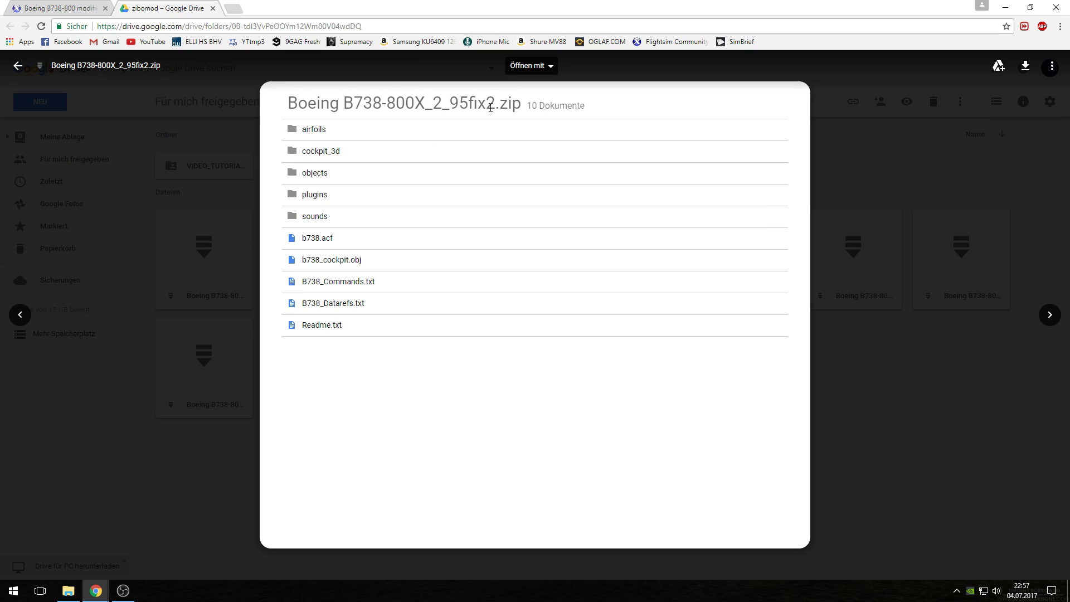
pyautogui.click(916, 406)
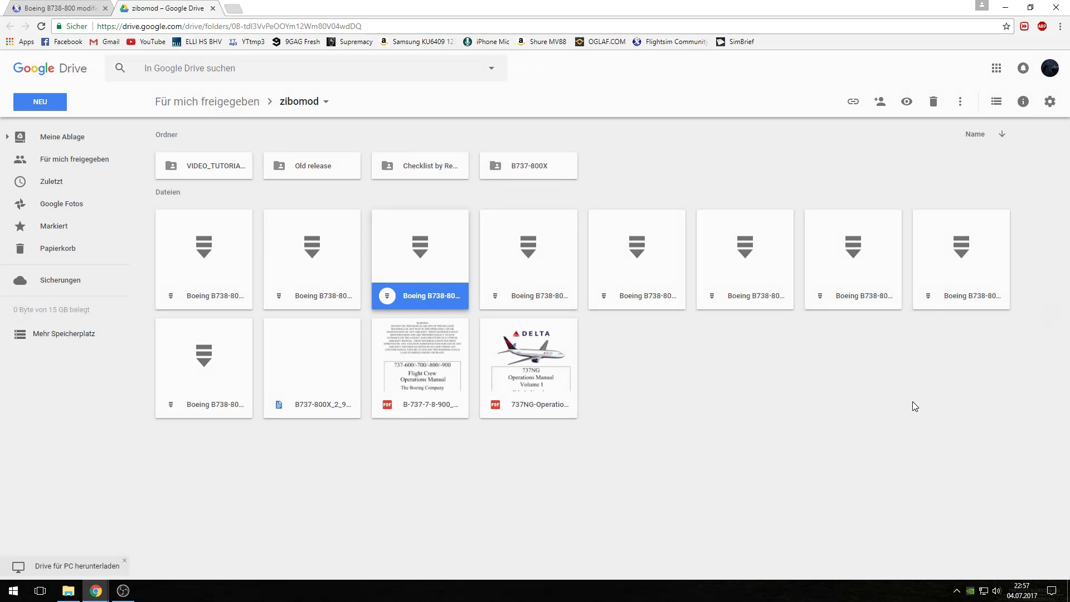
# - Preview Boeing B738-800X_2_97.zip (10 items) and download the 13.9 MB archive
pyautogui.doubleClick(172, 296)
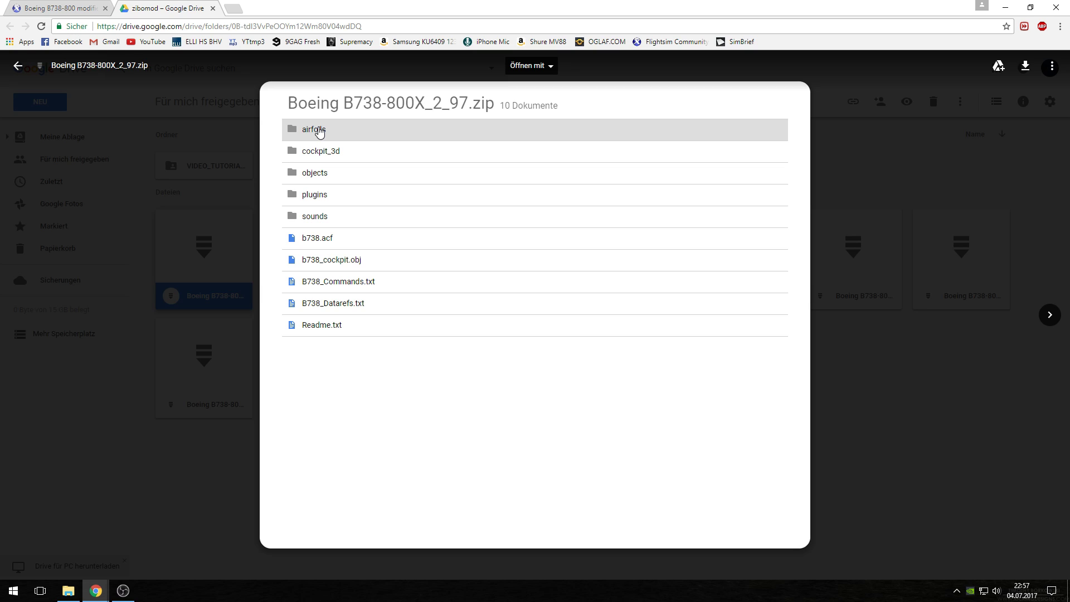
pyautogui.click(914, 343)
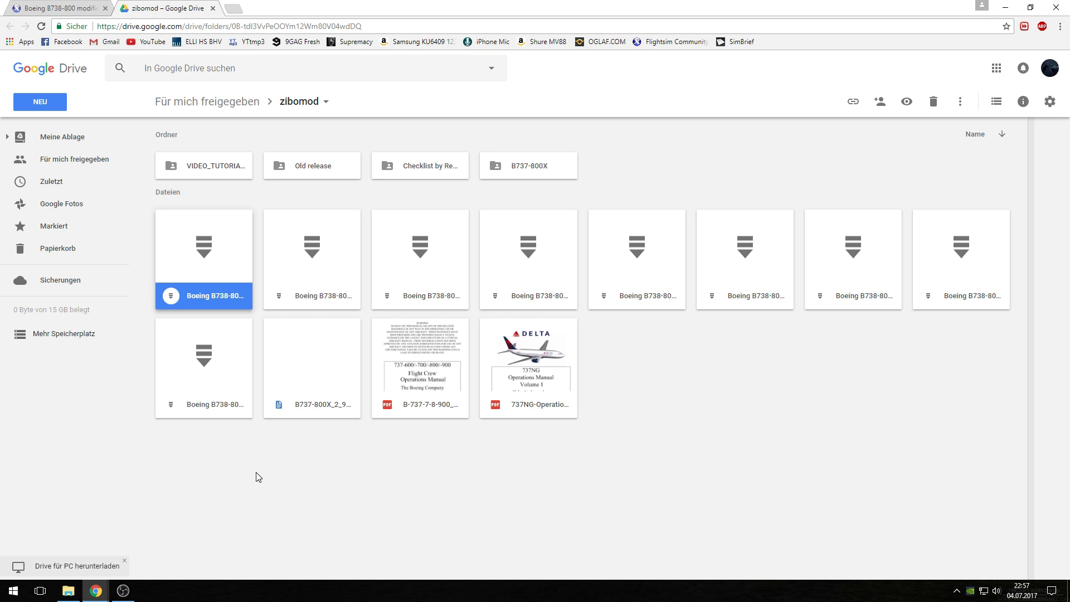
pyautogui.doubleClick(170, 299)
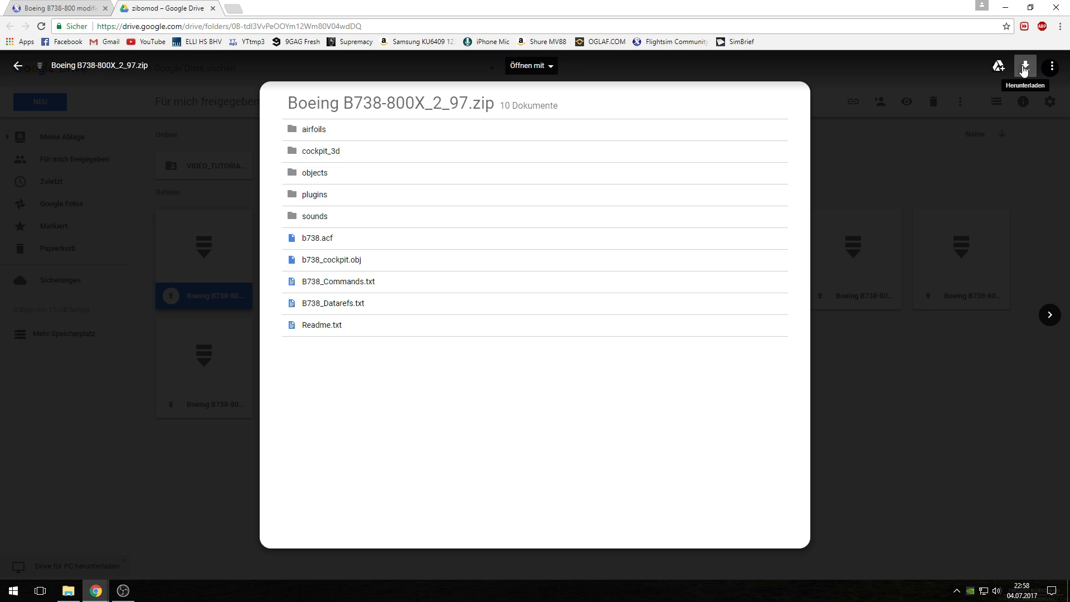
pyautogui.click(1026, 76)
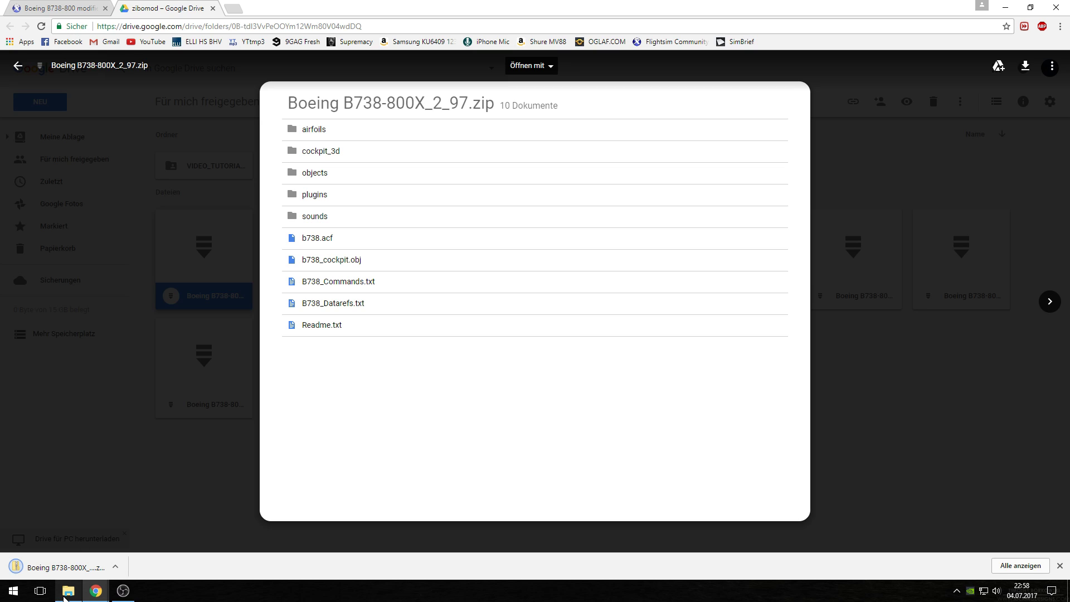
pyautogui.moveTo(65, 597)
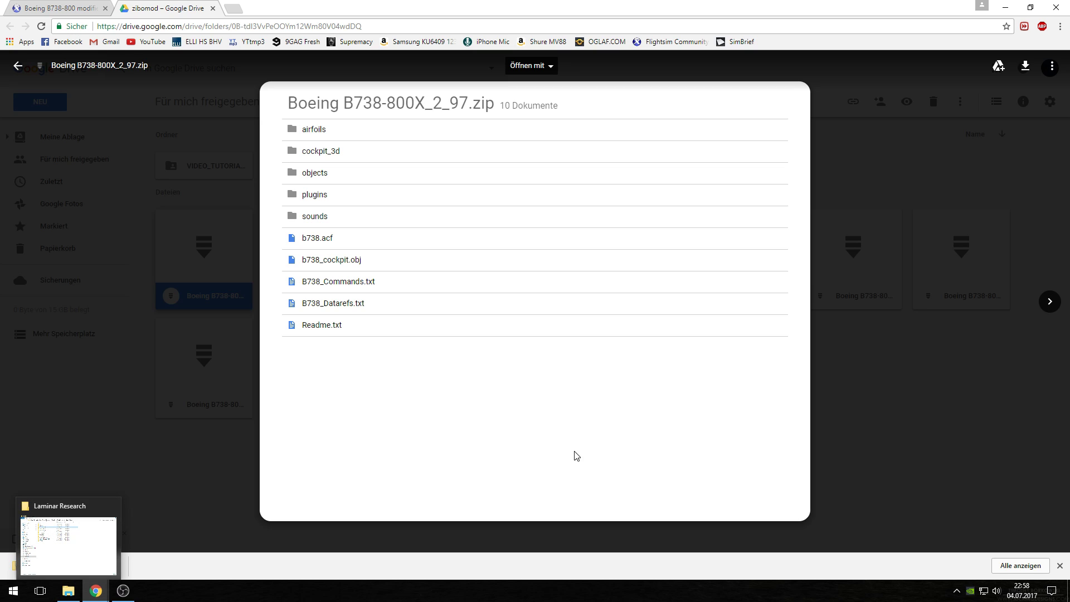
# - Open Downloads from the Explorer taskbar list and start 'Alle extrahieren...' on Boeing B738-800X_2_95fix2.zip
pyautogui.click(1008, 9)
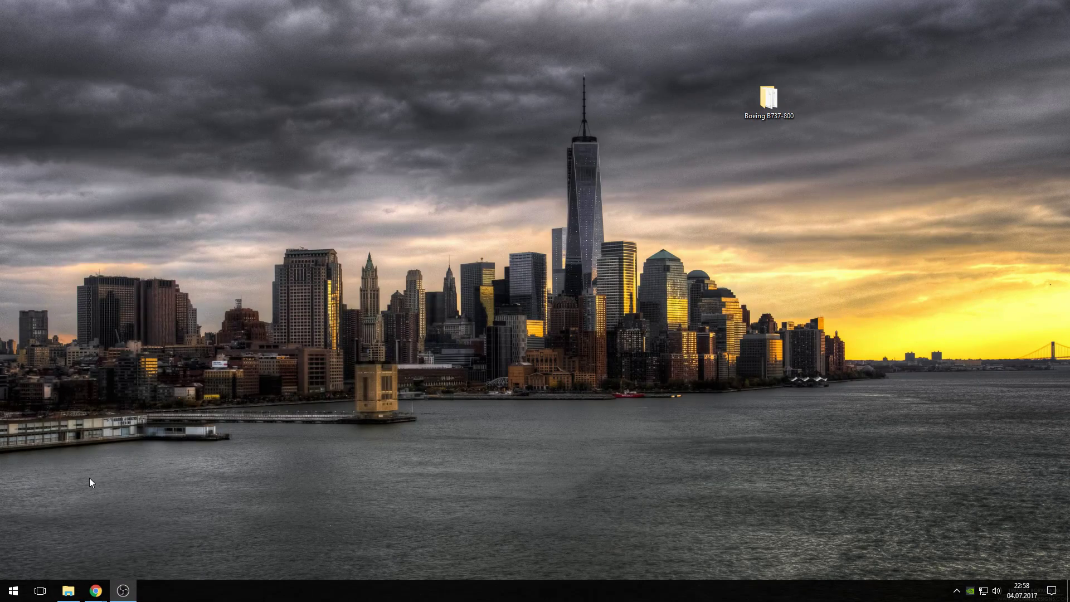
pyautogui.rightClick(68, 591)
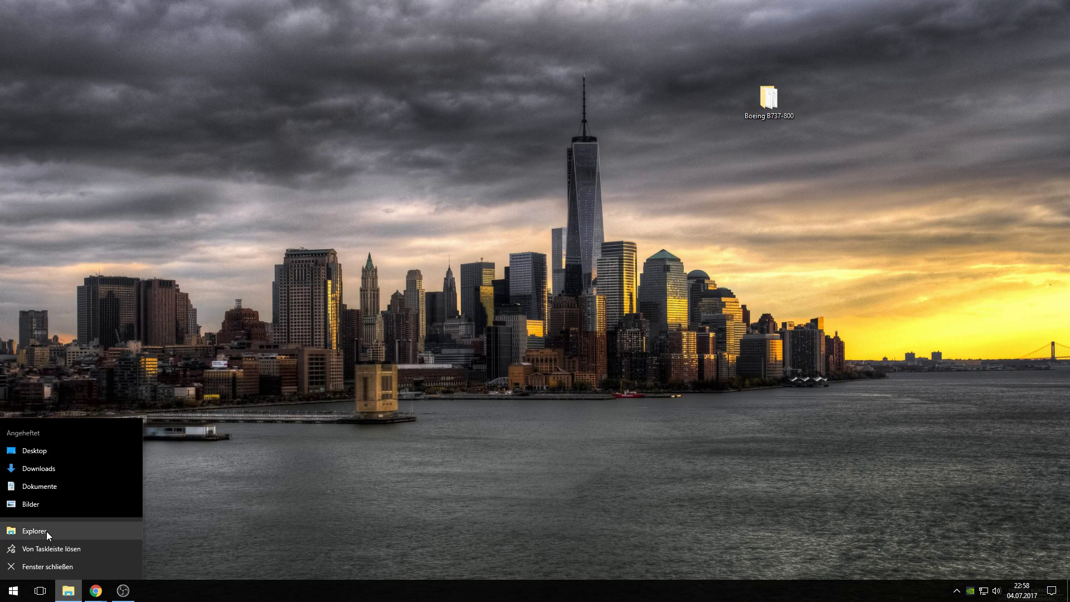
pyautogui.click(52, 465)
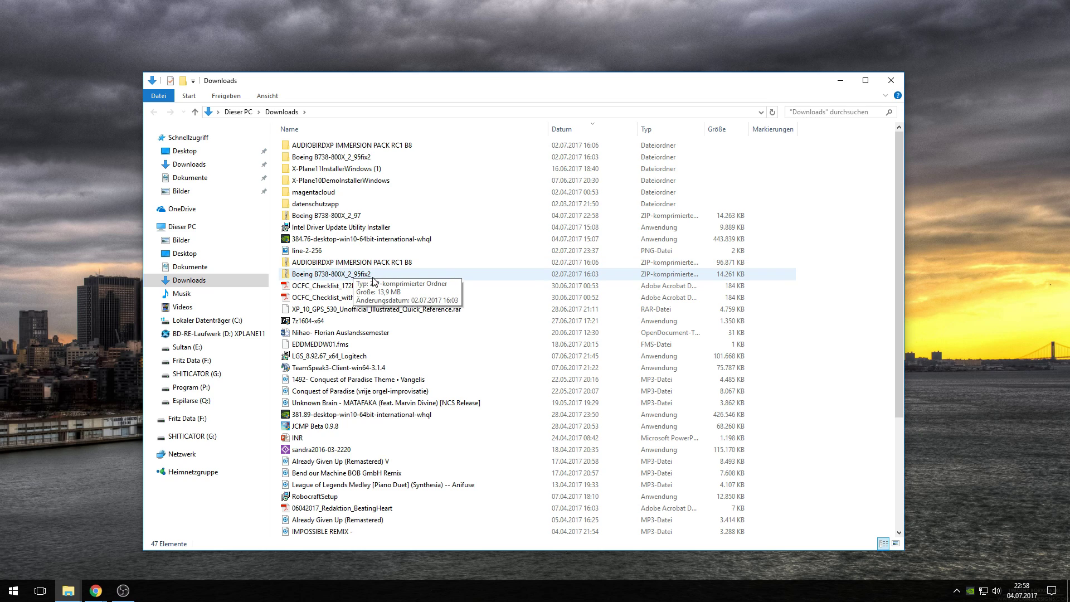
pyautogui.click(333, 278)
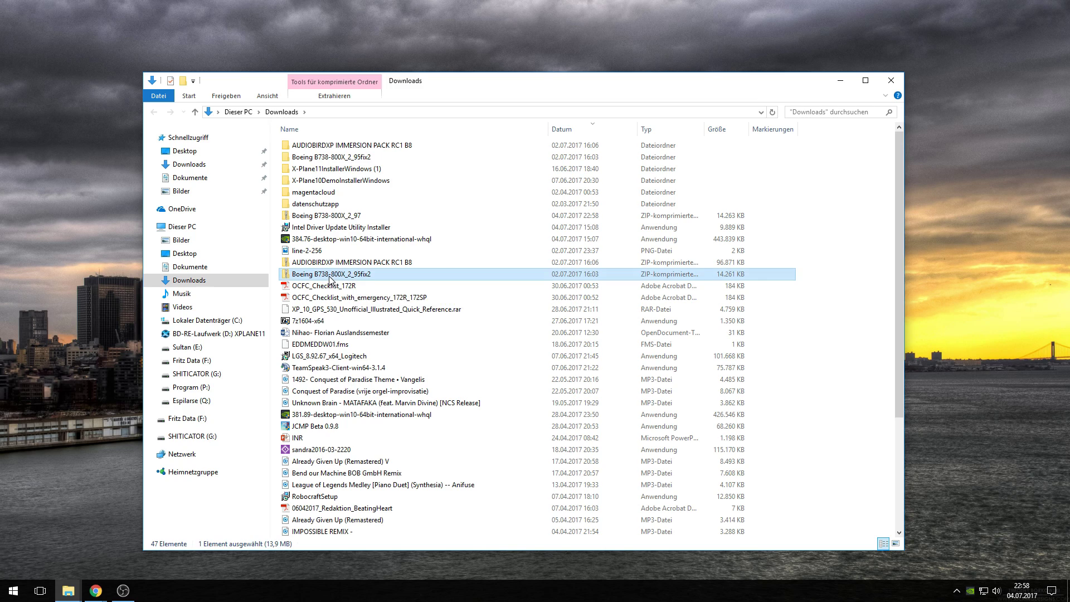
pyautogui.rightClick(357, 276)
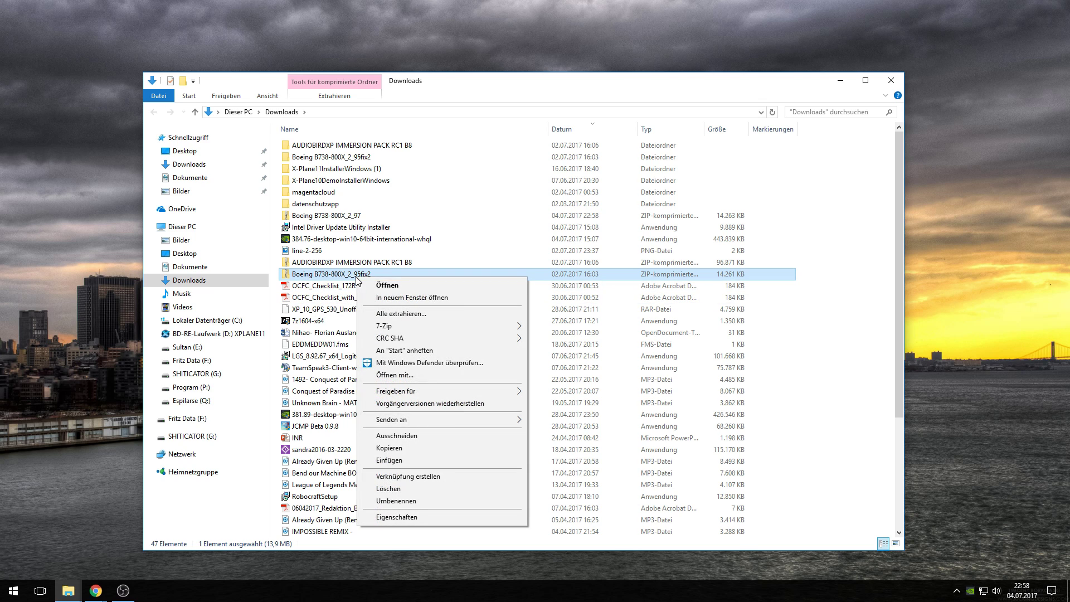
pyautogui.click(394, 314)
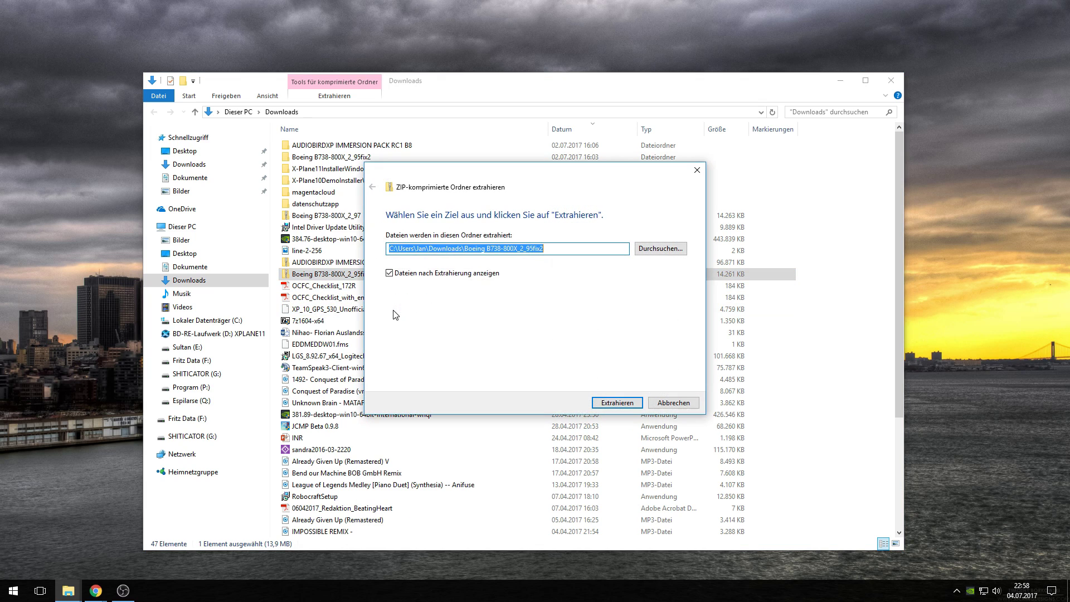
# - Set the Desktop as the extraction destination and extract the 2_95fix2 archive there
pyautogui.click(660, 252)
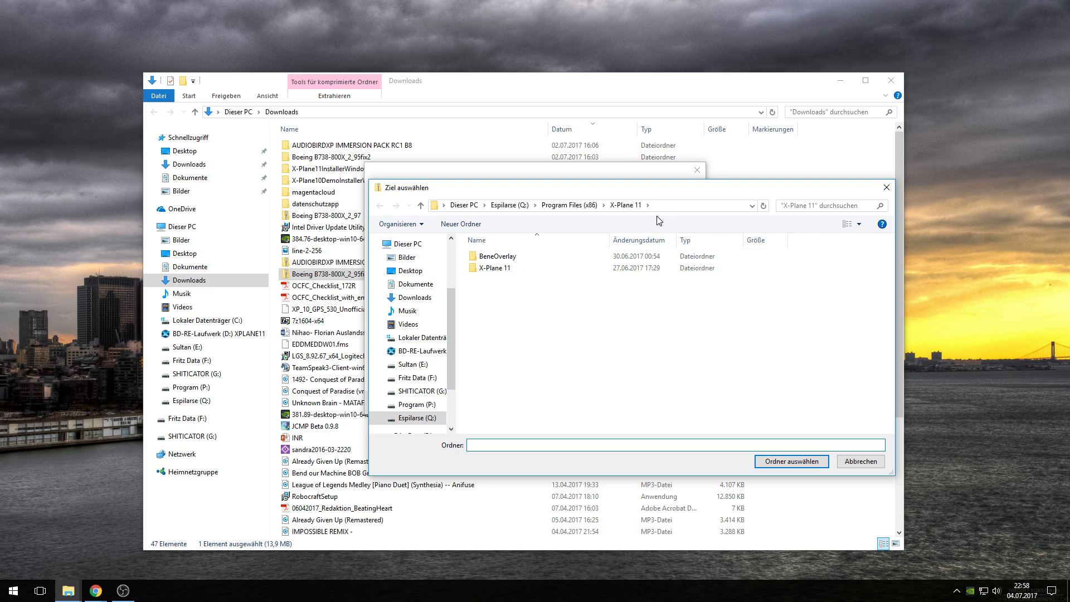
pyautogui.click(412, 271)
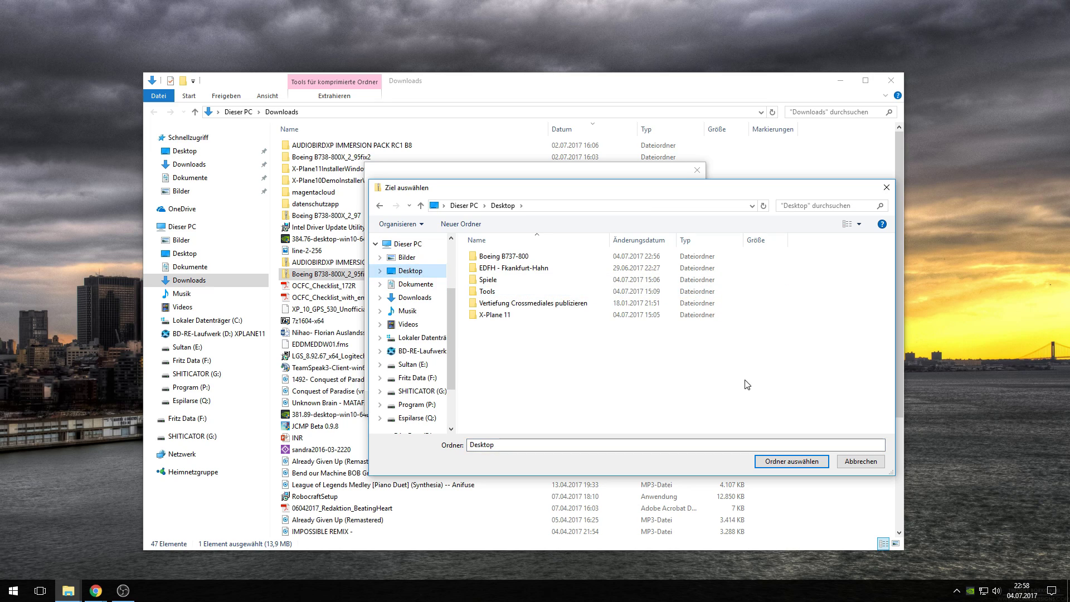
pyautogui.click(790, 466)
pyautogui.click(610, 402)
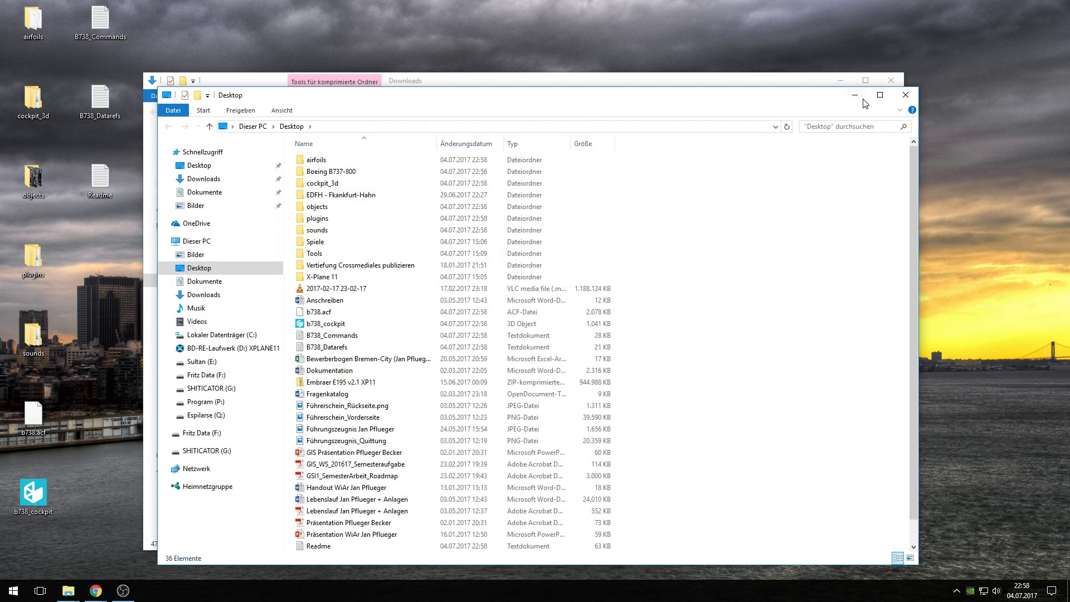
# - Show the desktop with Win+D and box-select all the extracted mod folders and files
pyautogui.press('super+d')
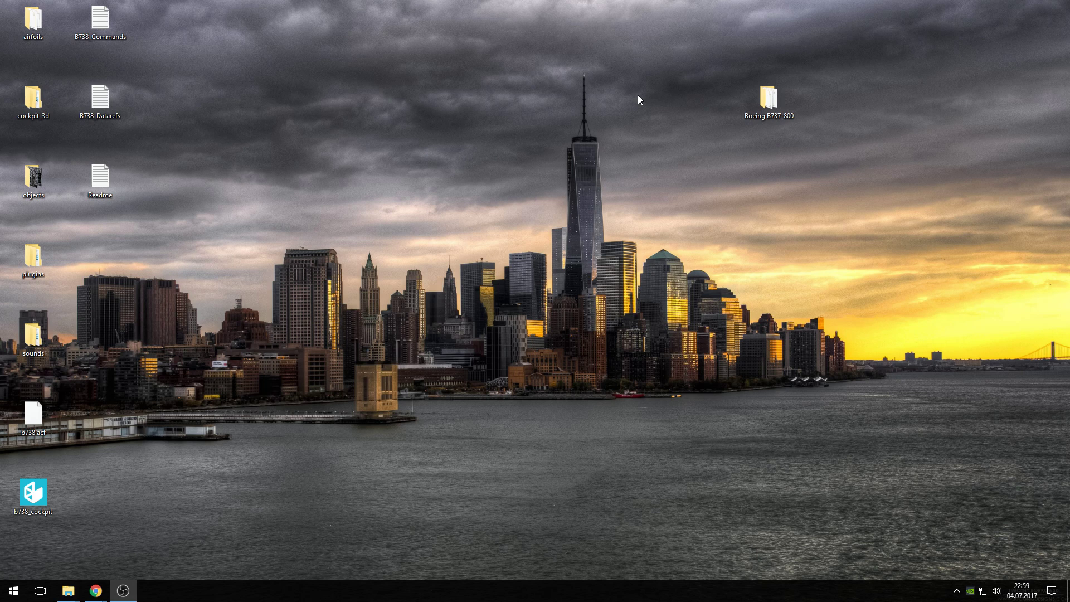
pyautogui.moveTo(109, 549); pyautogui.dragTo(29, 28)
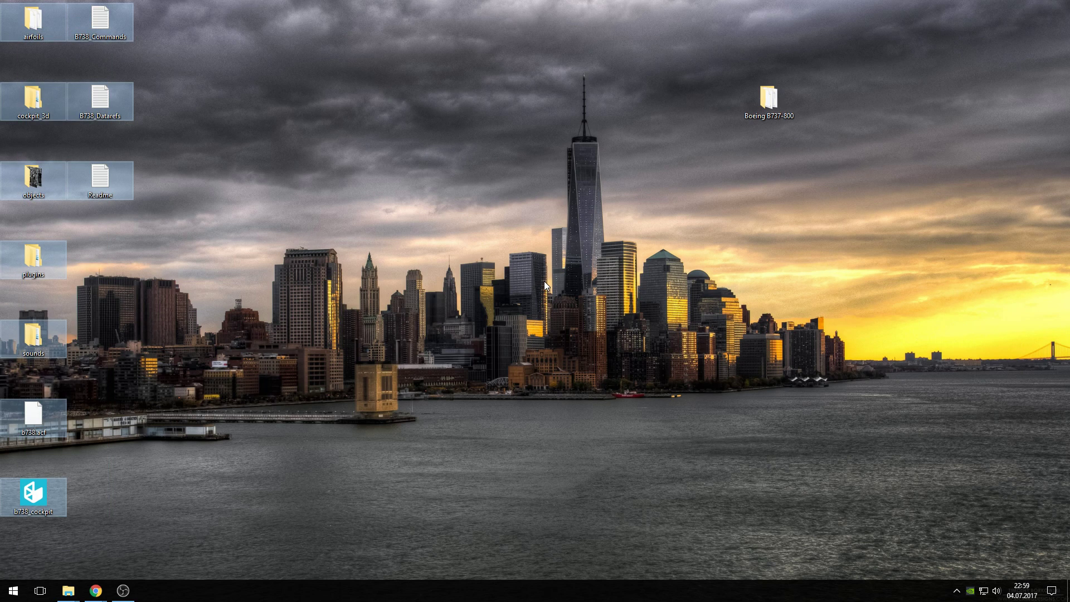
# - Paste the mod files into the Boeing B737-800 desktop folder, replacing the 68 same-named files
pyautogui.doubleClick(759, 100)
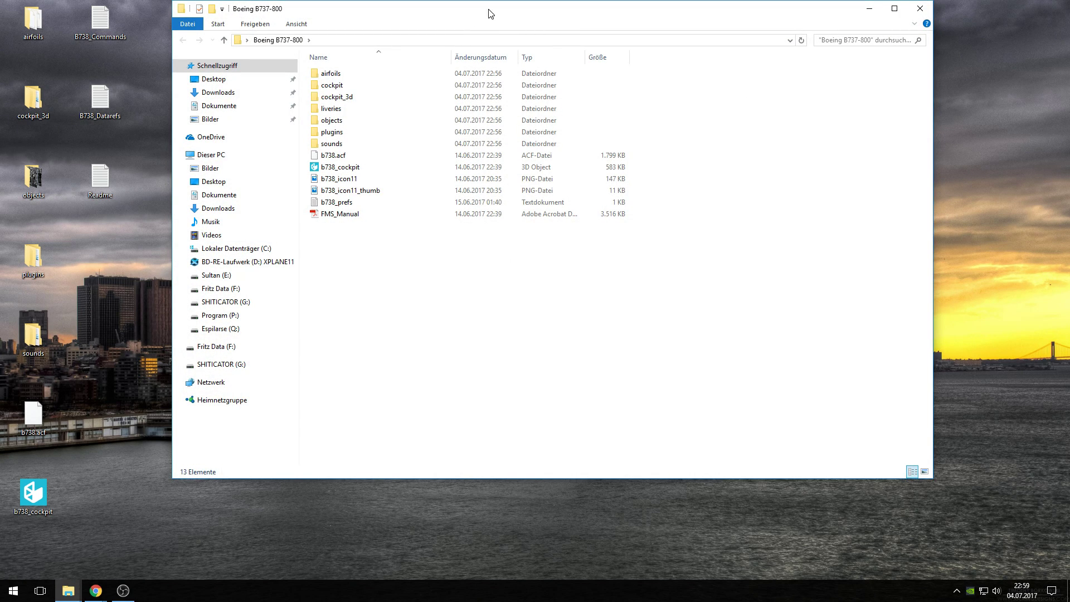
pyautogui.moveTo(488, 11); pyautogui.dragTo(565, 51)
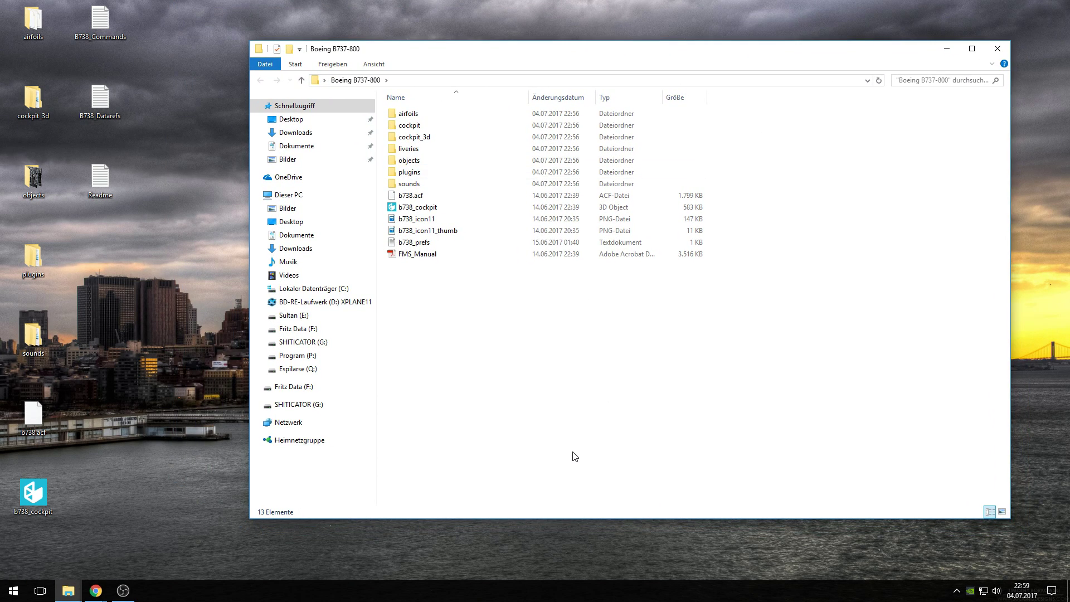
pyautogui.hotkey('ctrl', 'v')
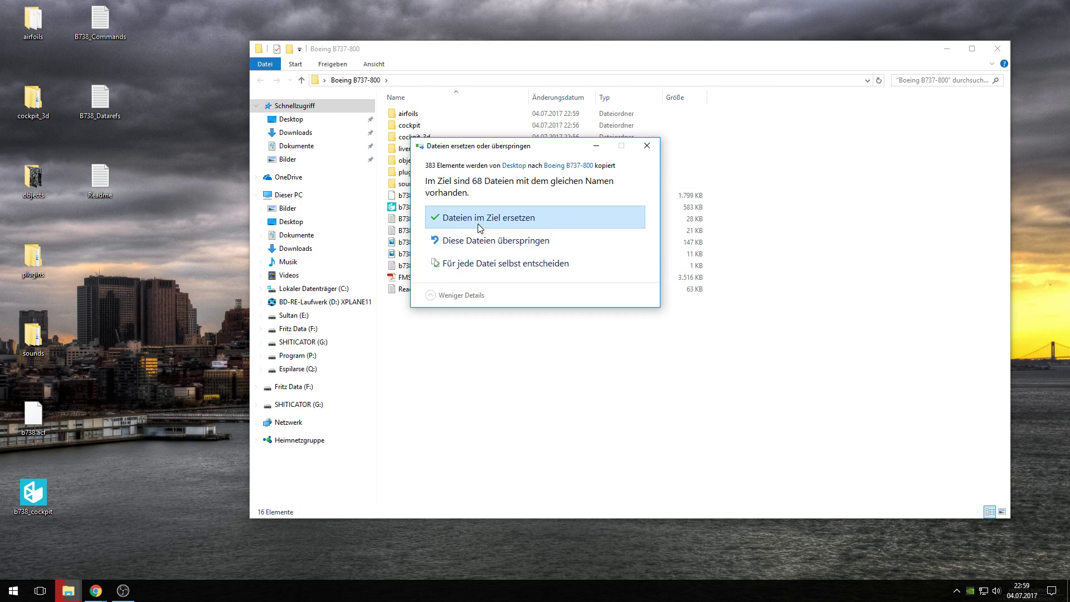
pyautogui.click(493, 222)
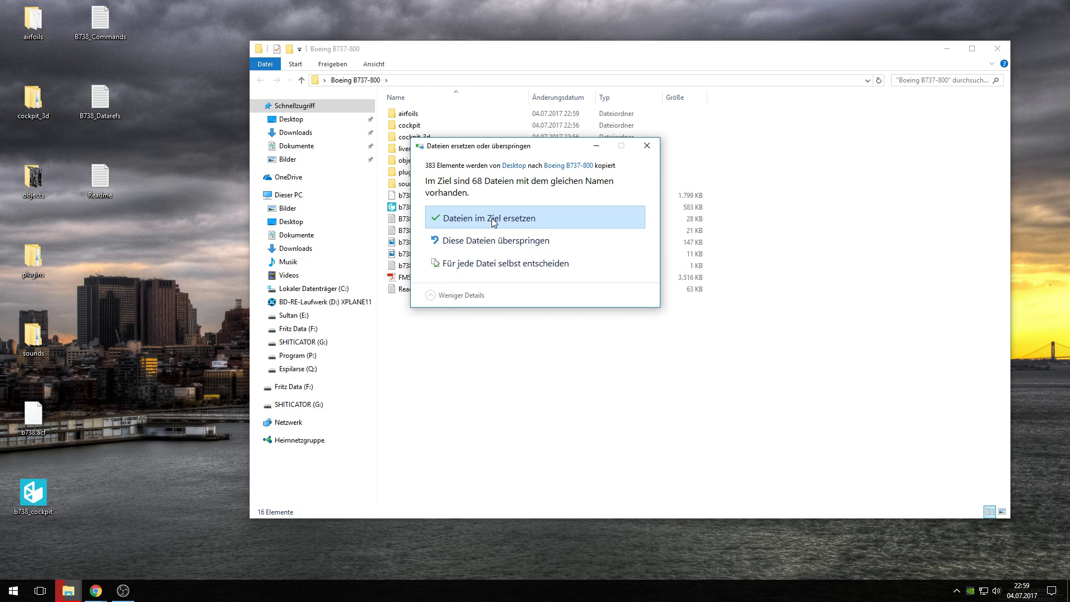
pyautogui.click(564, 486)
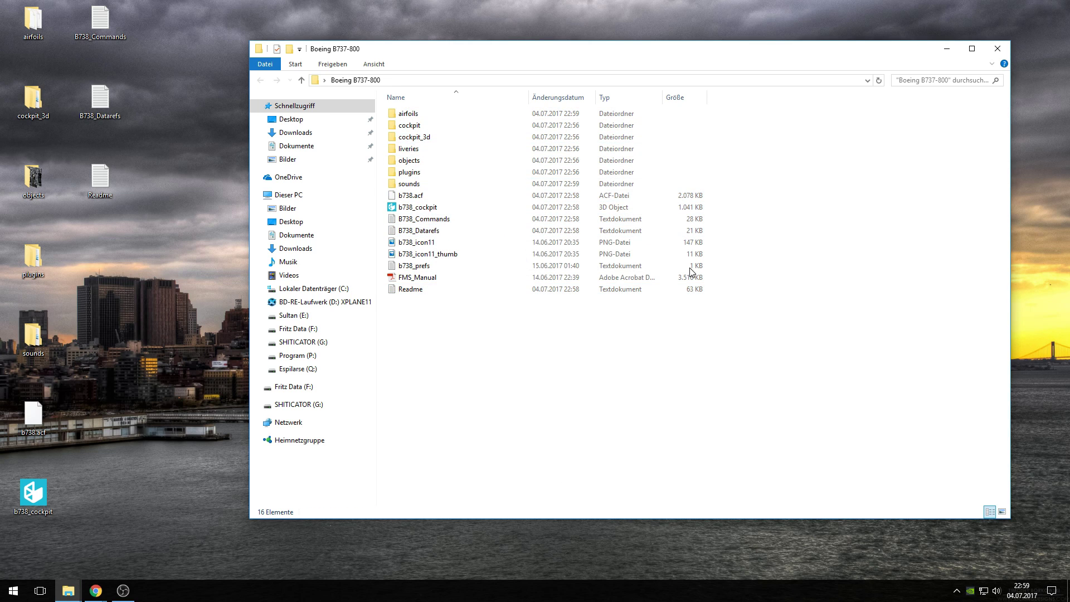
pyautogui.moveTo(893, 56); pyautogui.dragTo(776, 239)
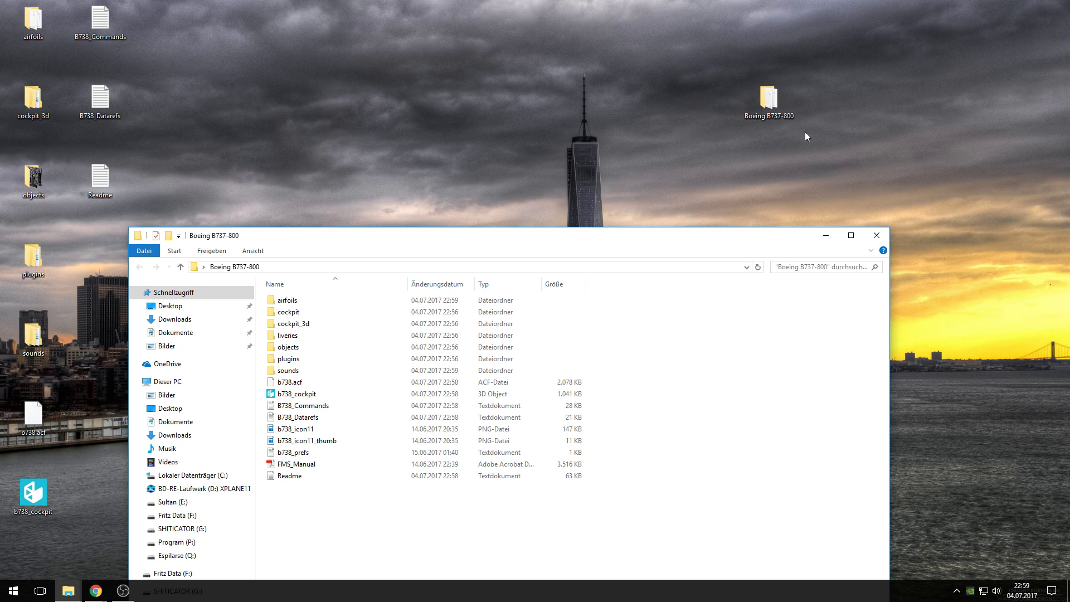
# - Close the folder window and rename the desktop folder from Boeing B737-800 to Boeing B737-800X
pyautogui.click(877, 235)
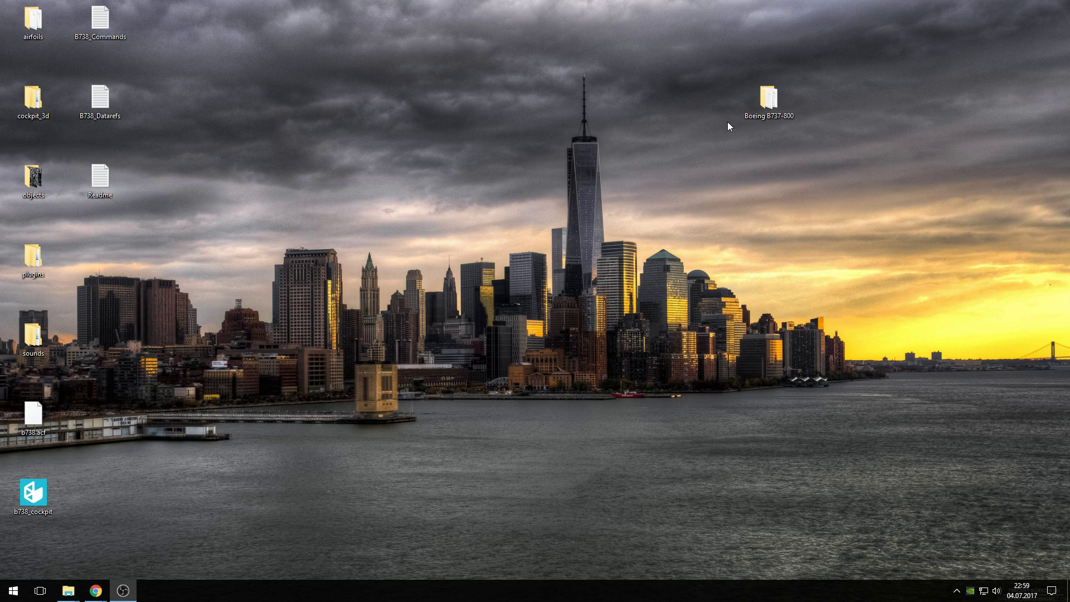
pyautogui.moveTo(771, 105); pyautogui.dragTo(471, 81)
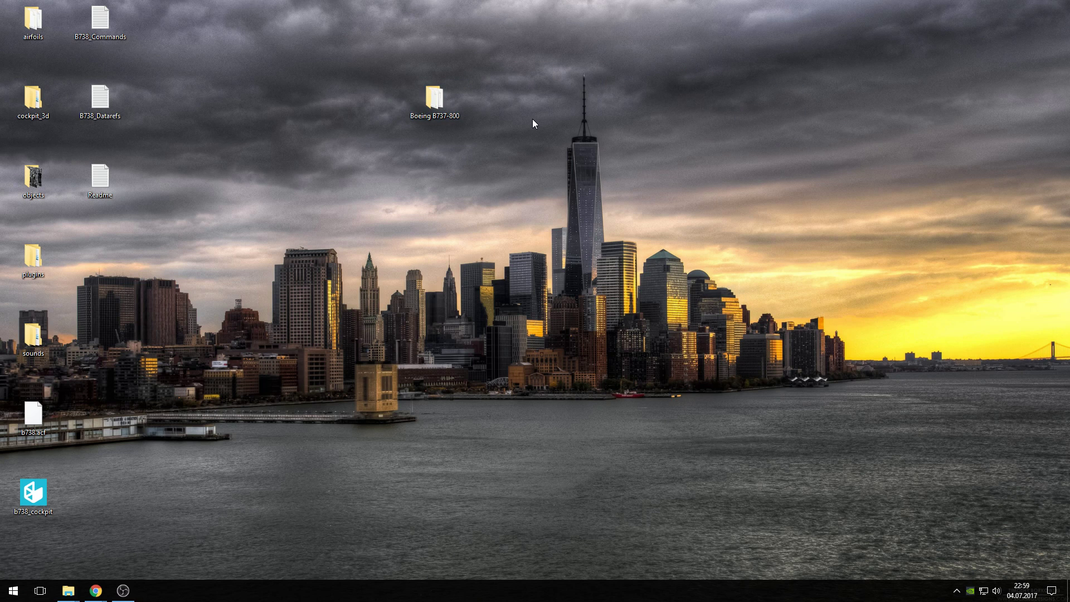
pyautogui.rightClick(432, 96)
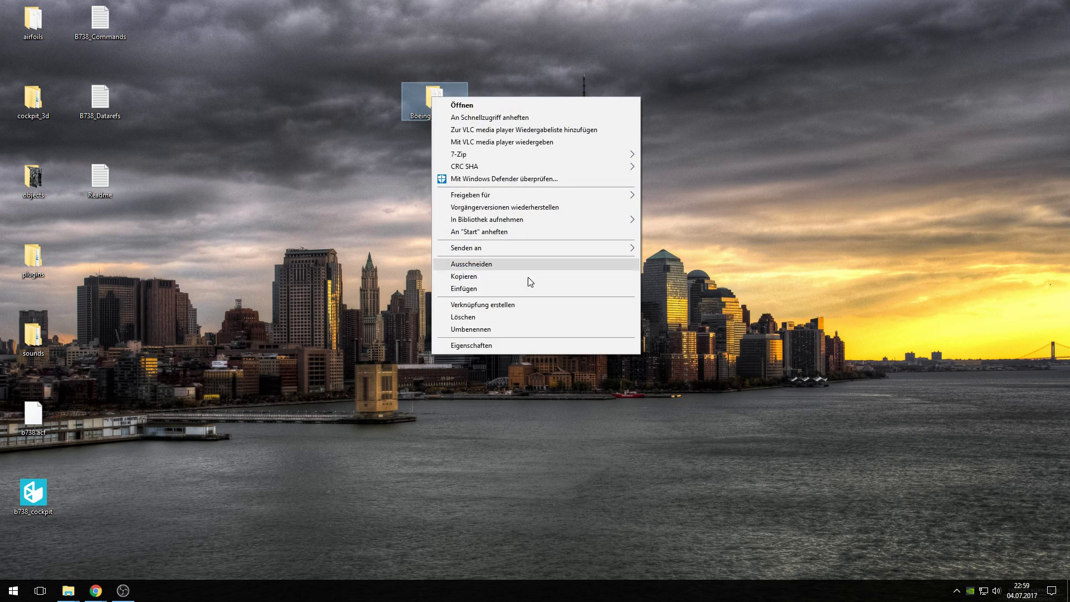
pyautogui.click(471, 329)
pyautogui.click(462, 116)
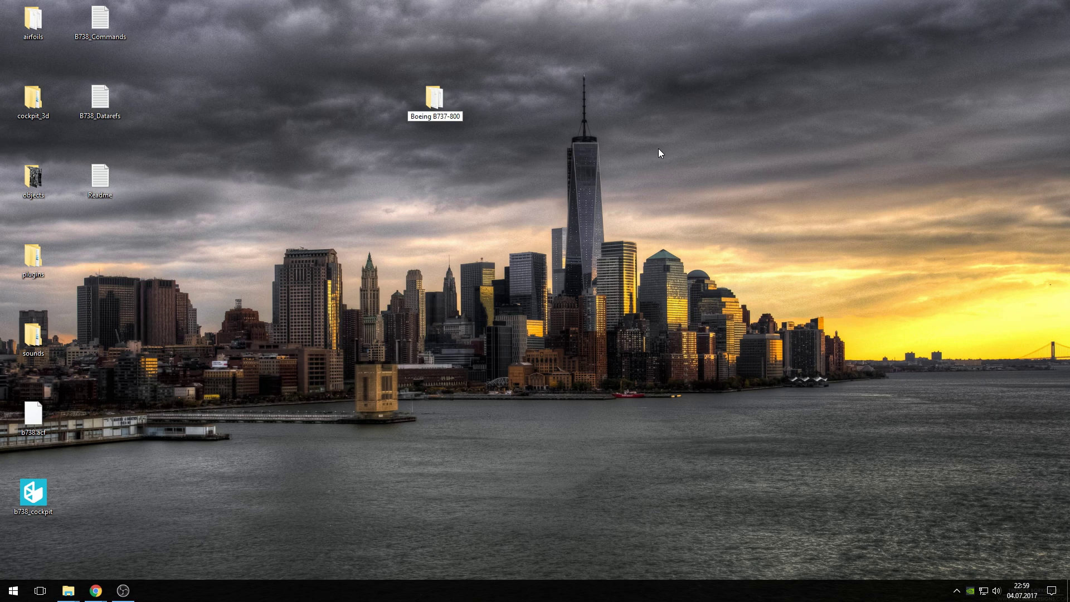
pyautogui.write('X')
pyautogui.press('Return')
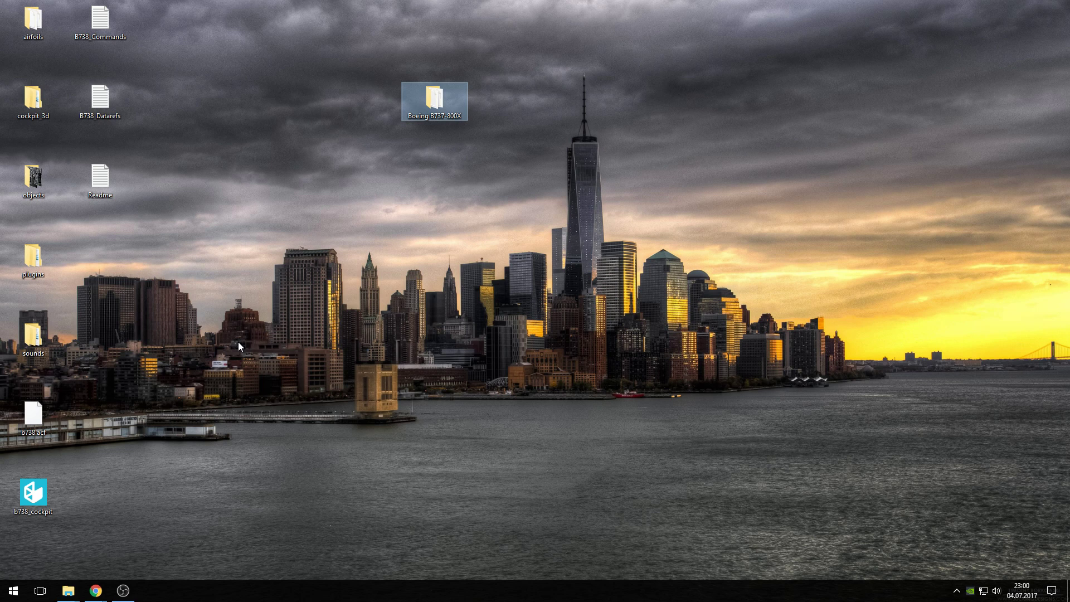
# - Restore the Laminar Research window, move it aside, and view the Boeing B737-800X folder's size infotip
pyautogui.moveTo(68, 591)
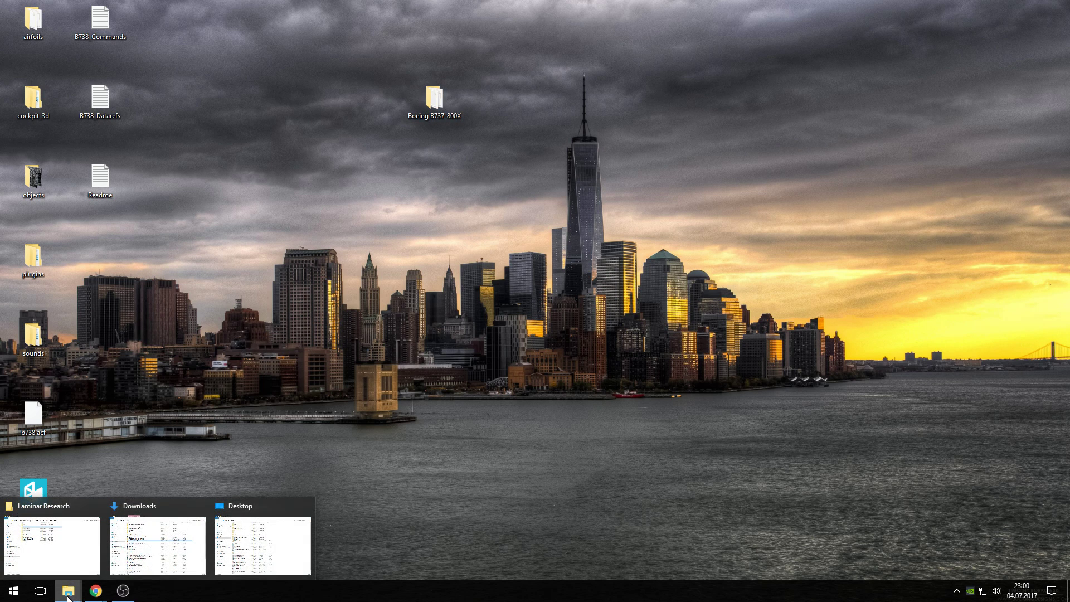
pyautogui.click(58, 550)
pyautogui.moveTo(433, 77); pyautogui.dragTo(583, 146)
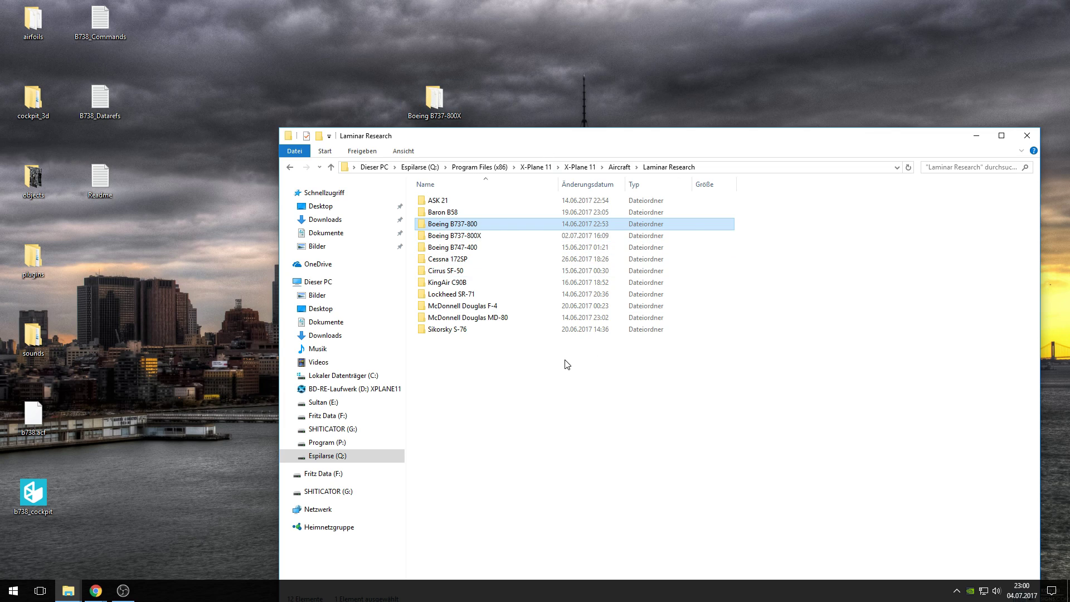
pyautogui.moveTo(475, 241)
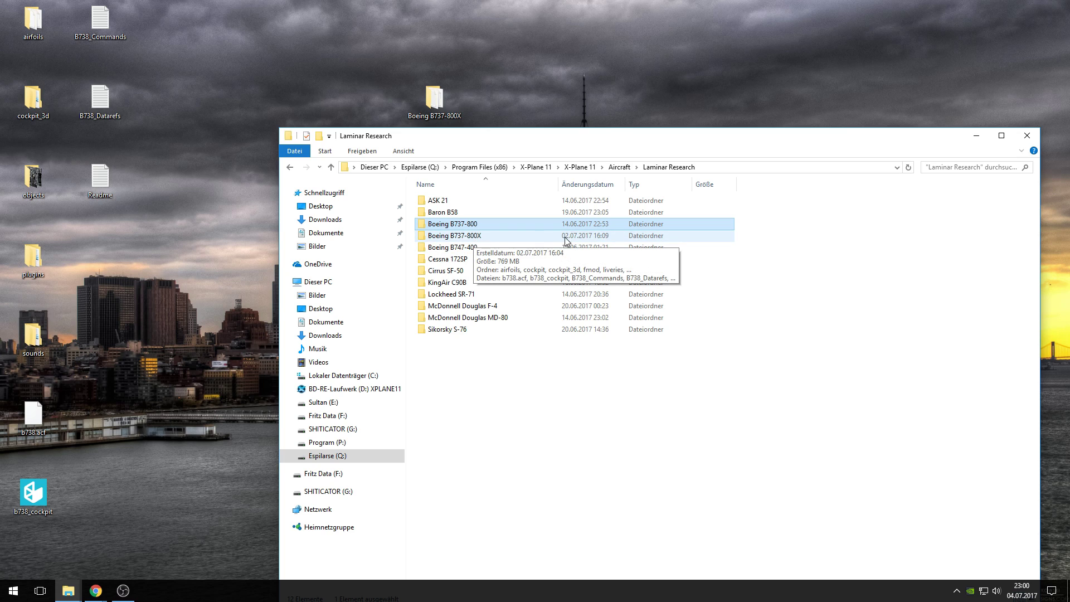
pyautogui.moveTo(534, 280)
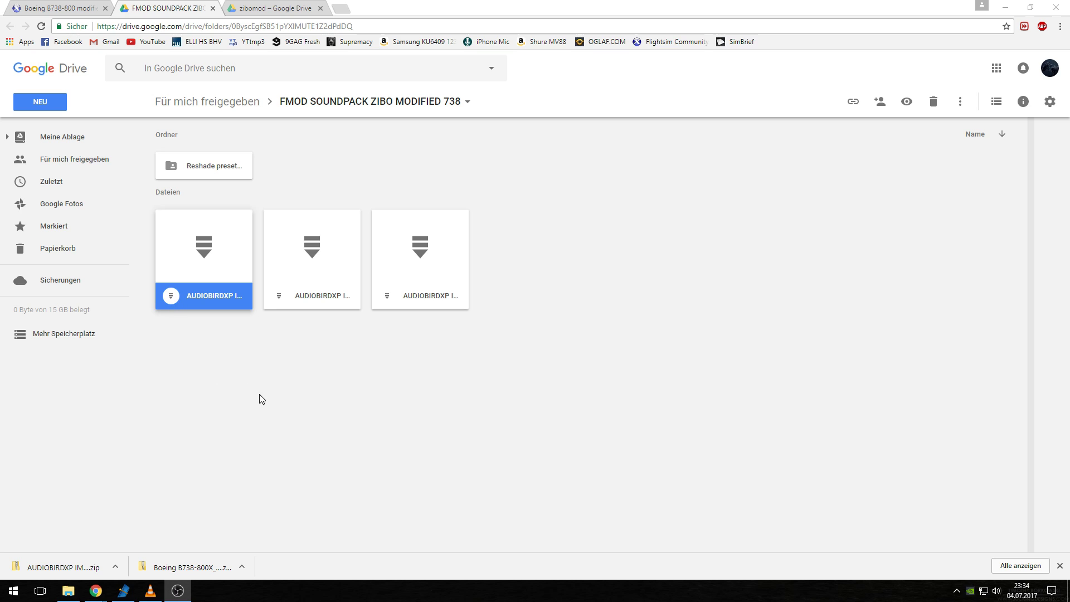
# - Preview the AUDIOBIRDXP IMMERSION PACK RC1 B8.zip and show the downloaded pack in Downloads
pyautogui.doubleClick(174, 296)
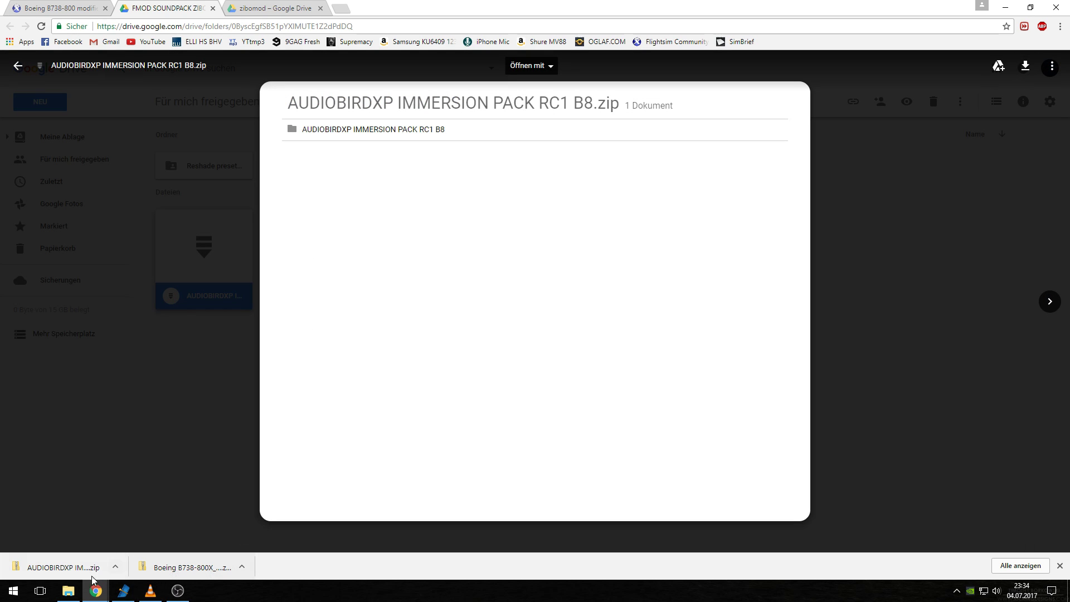
pyautogui.click(68, 591)
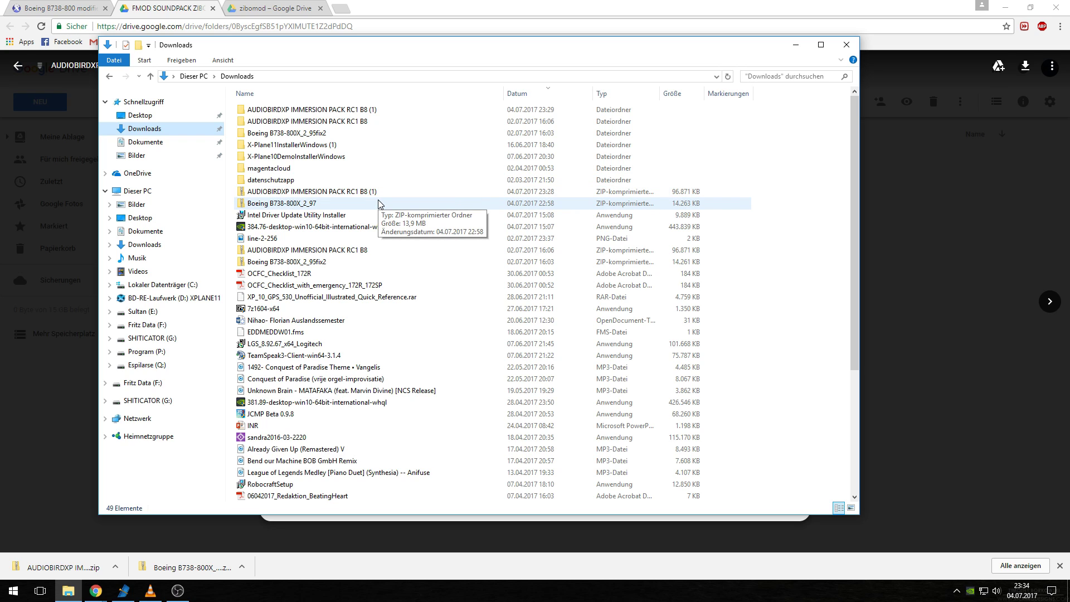
# - Open the inner AUDIOBIRDXP IMMERSION PACK RC1 B8 folder inside the (1) copy, showing fmod and thunder
pyautogui.doubleClick(348, 121)
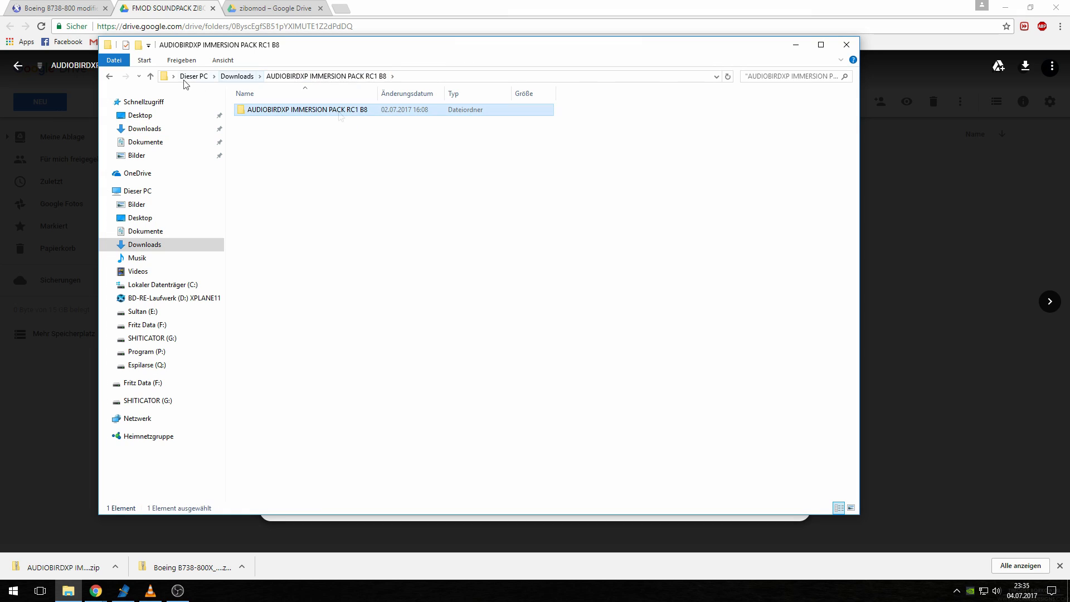
pyautogui.click(237, 76)
pyautogui.doubleClick(326, 110)
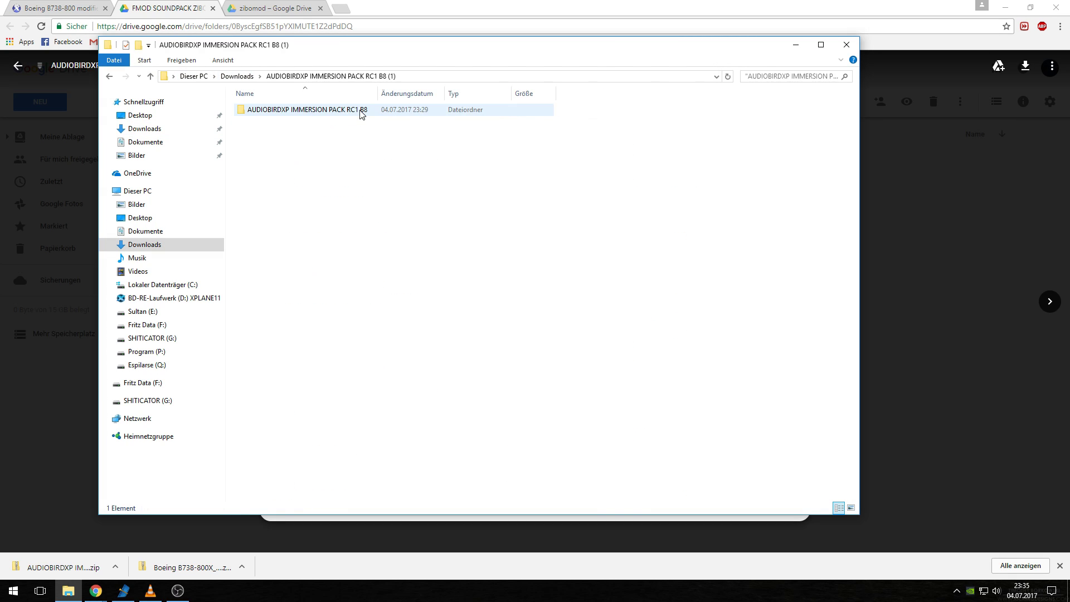
pyautogui.doubleClick(329, 110)
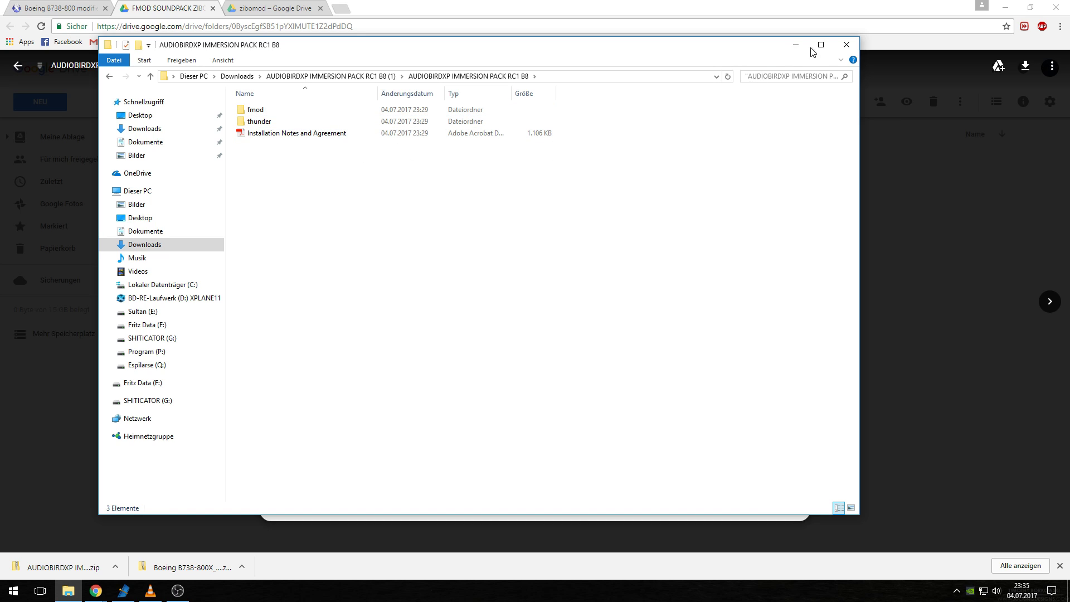
# - Minimize Chrome and MAGIX and snap the pack folder to the left half of the screen
pyautogui.click(1006, 7)
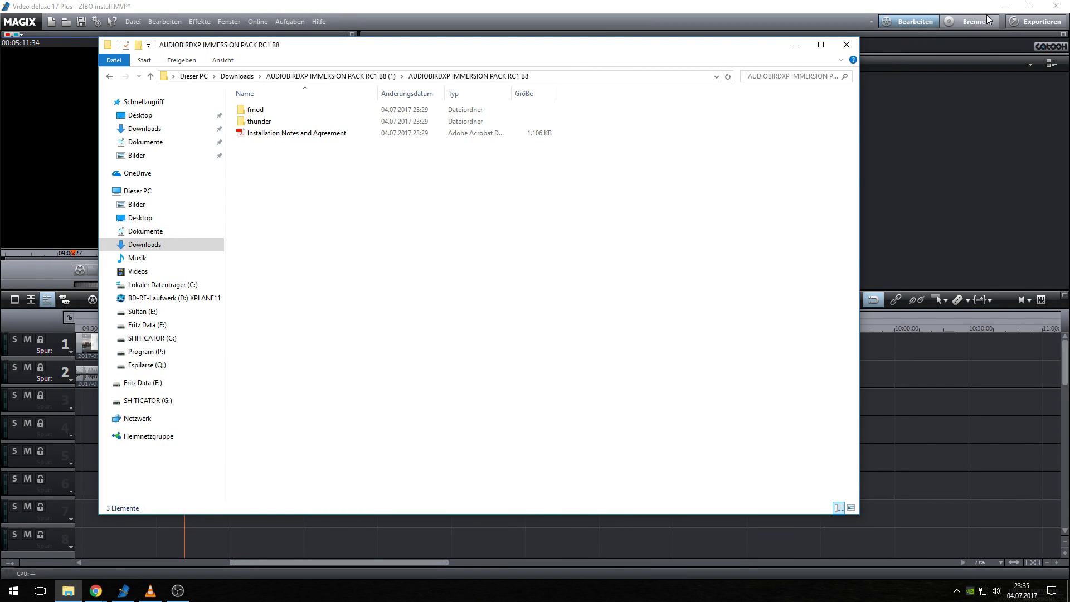
pyautogui.click(1005, 6)
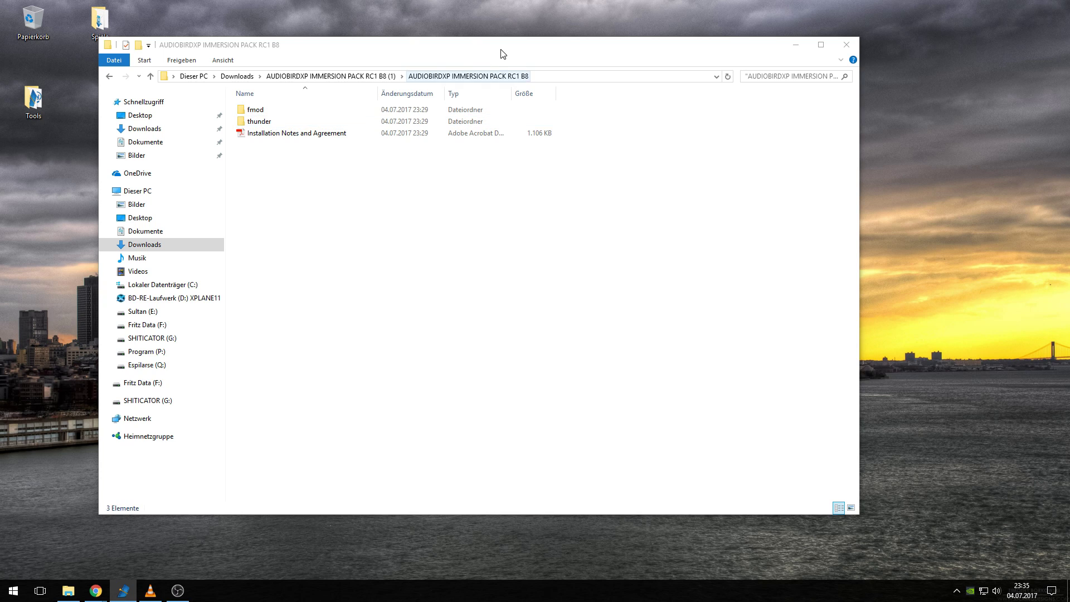
pyautogui.moveTo(486, 56); pyautogui.dragTo(1, 40)
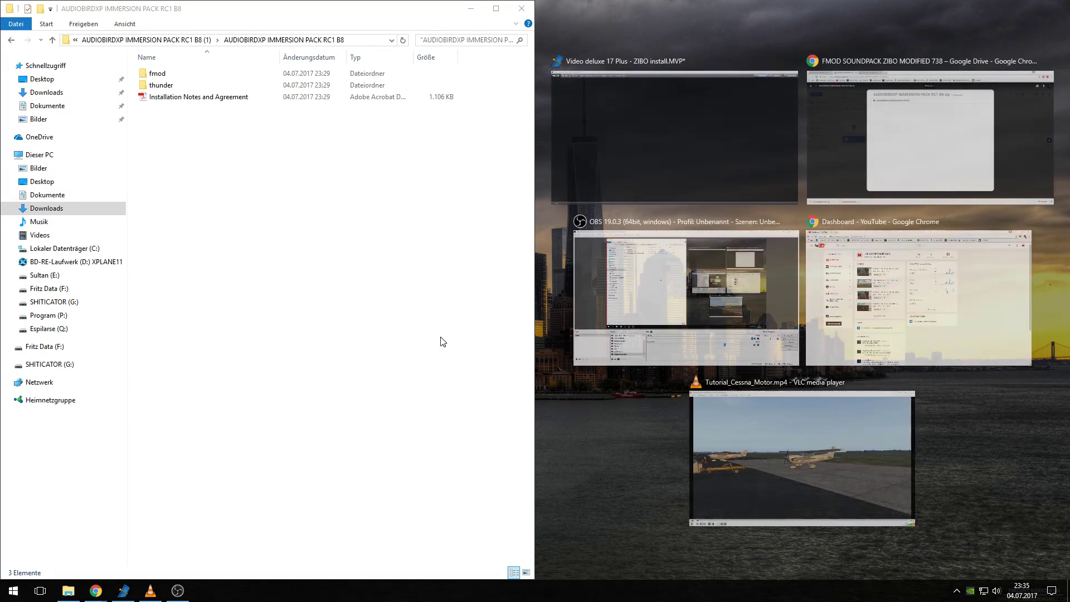
# - Open a second File Explorer window snapped to the right half of the screen
pyautogui.rightClick(68, 591)
pyautogui.click(34, 526)
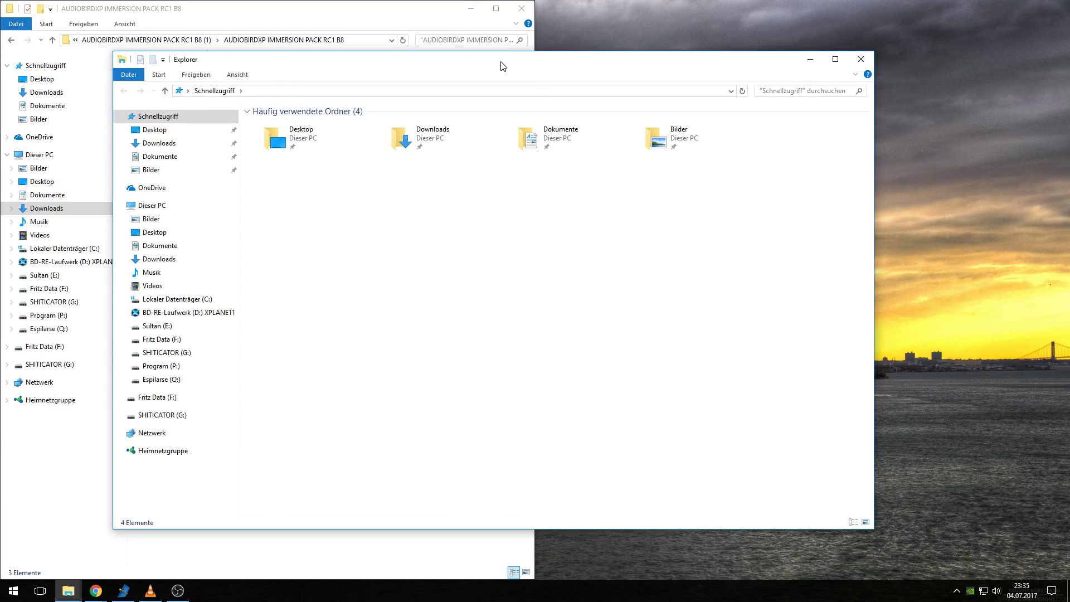
pyautogui.moveTo(503, 66); pyautogui.dragTo(1068, 33)
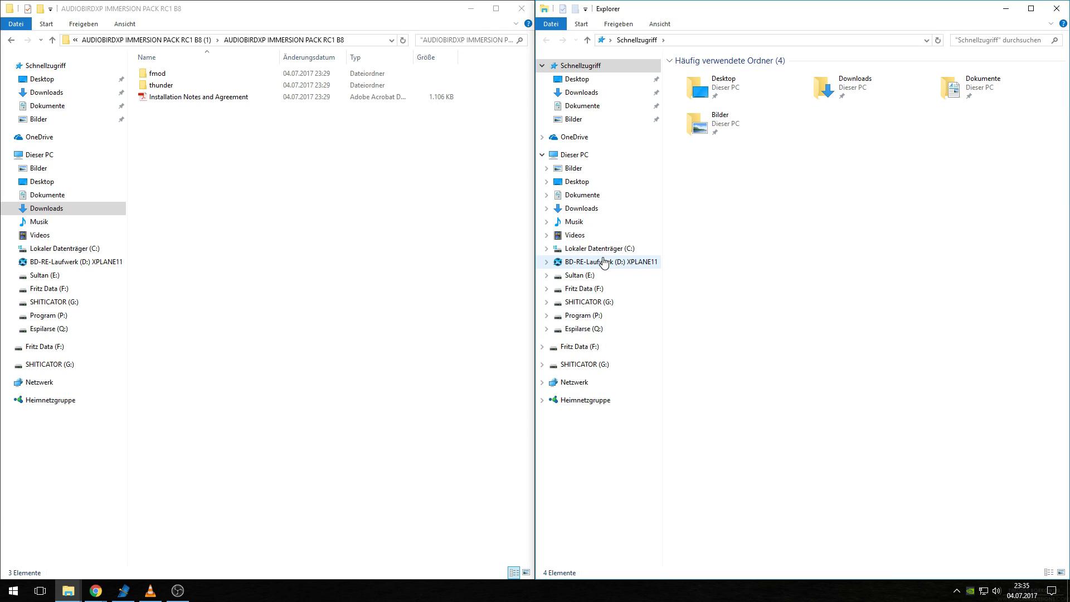
# - Go to Q:\Program Files (x86)\X-Plane 11\Aircraft\Laminar Research\Boeing B737-800X
pyautogui.click(595, 330)
pyautogui.doubleClick(723, 73)
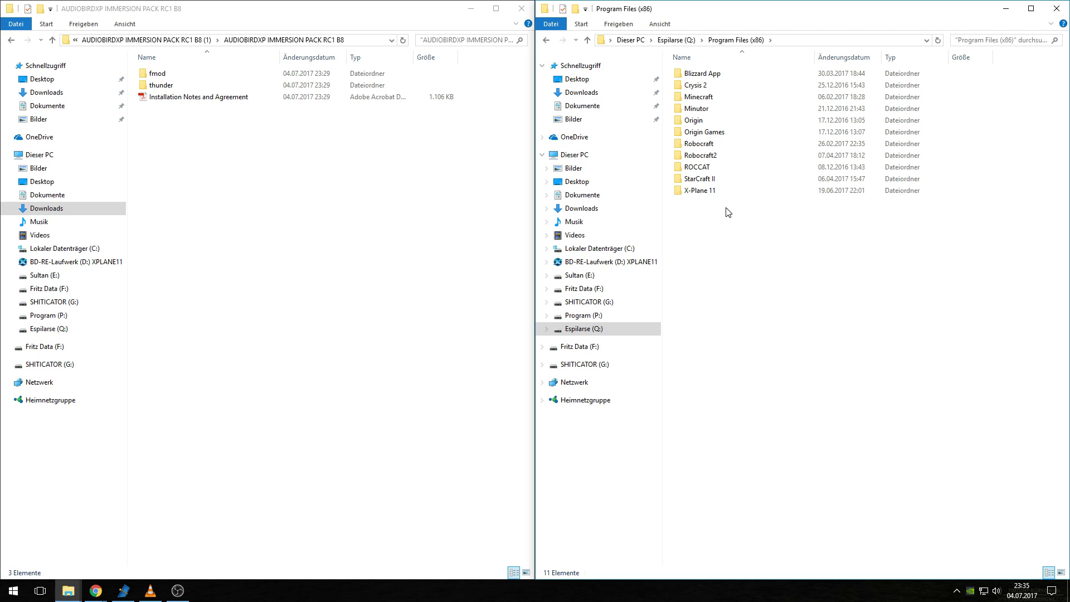
pyautogui.doubleClick(707, 190)
pyautogui.doubleClick(716, 85)
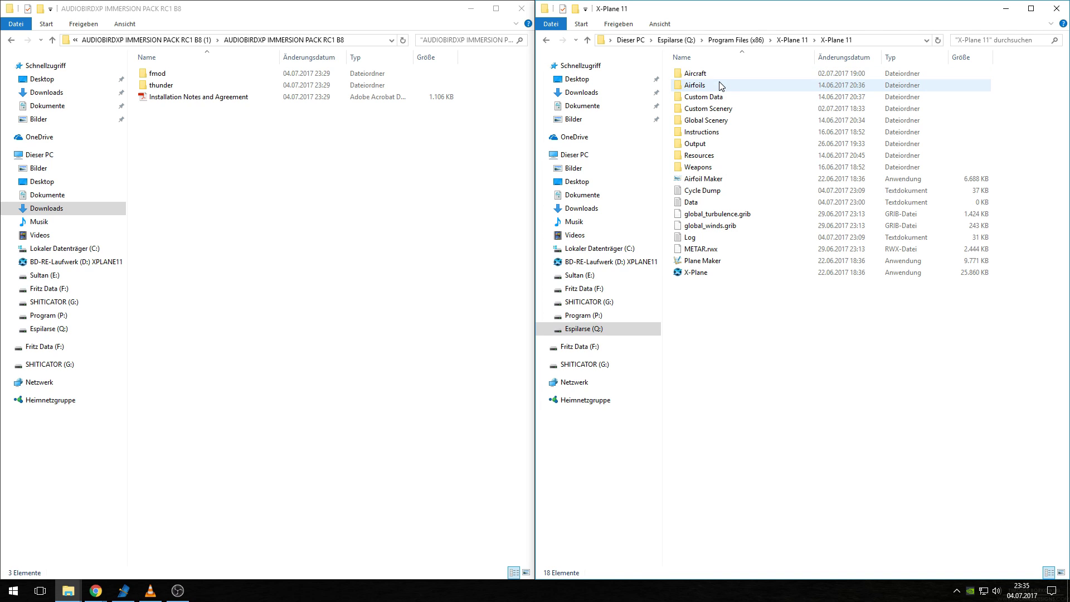
pyautogui.doubleClick(702, 74)
pyautogui.doubleClick(707, 143)
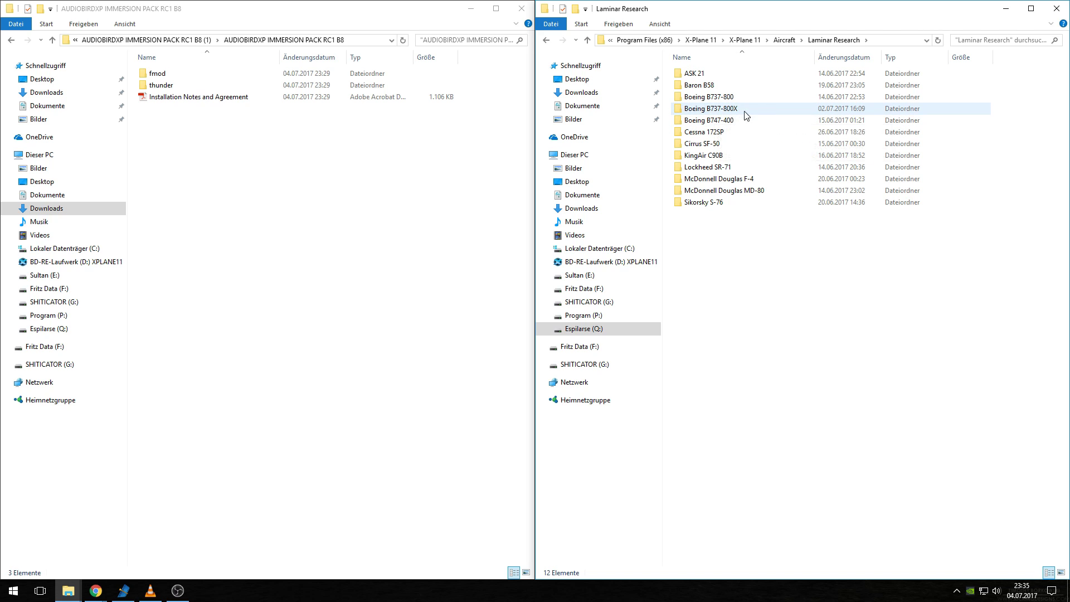
pyautogui.doubleClick(729, 110)
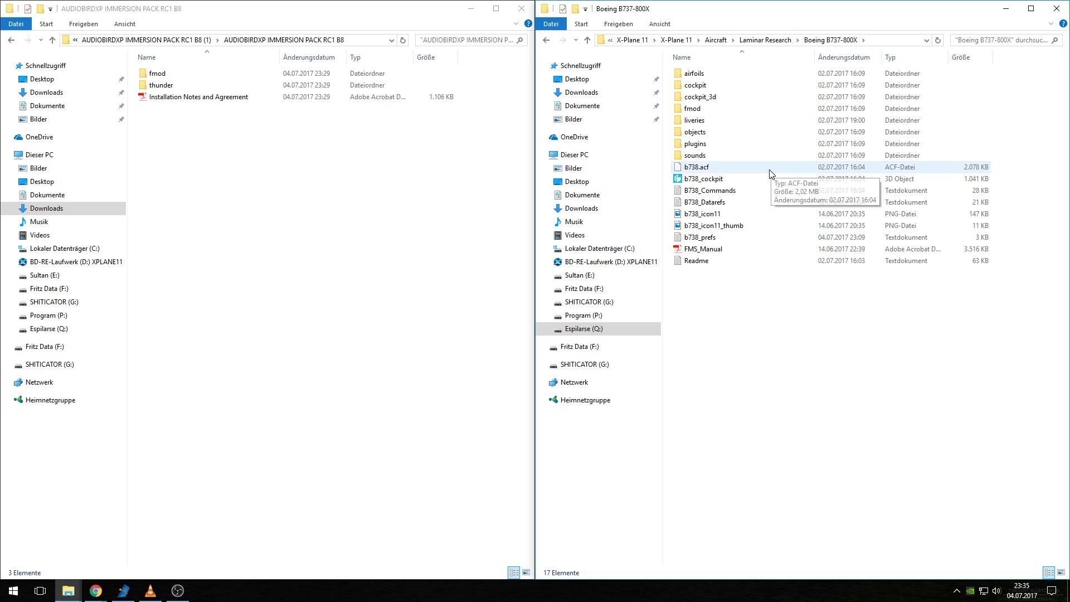
# - Open sounds > weather in the B737-800X folder to reach thunder and b738 wind
pyautogui.doubleClick(718, 161)
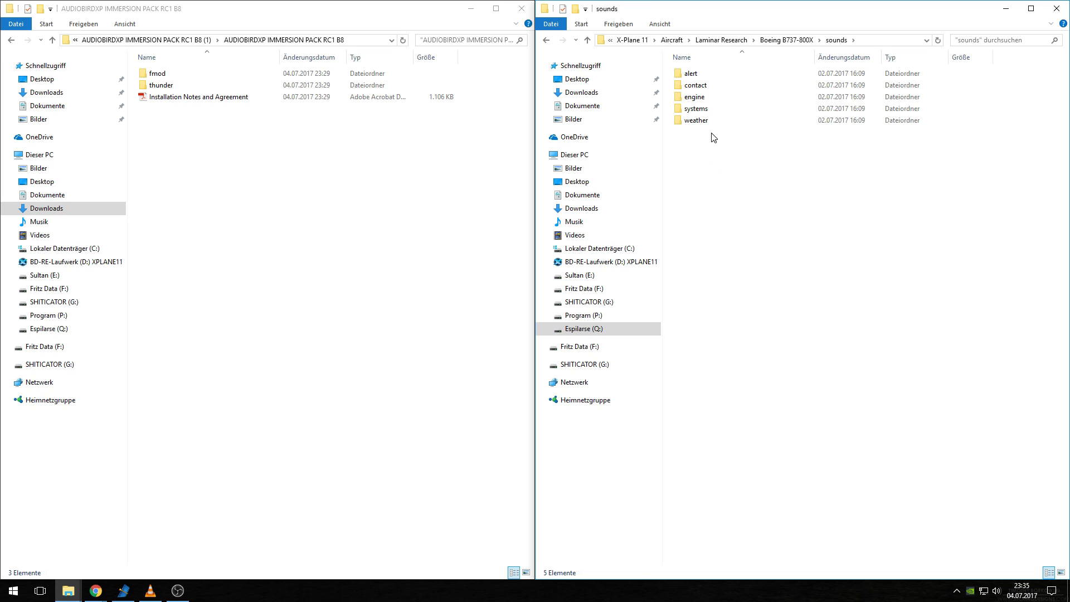
pyautogui.doubleClick(732, 122)
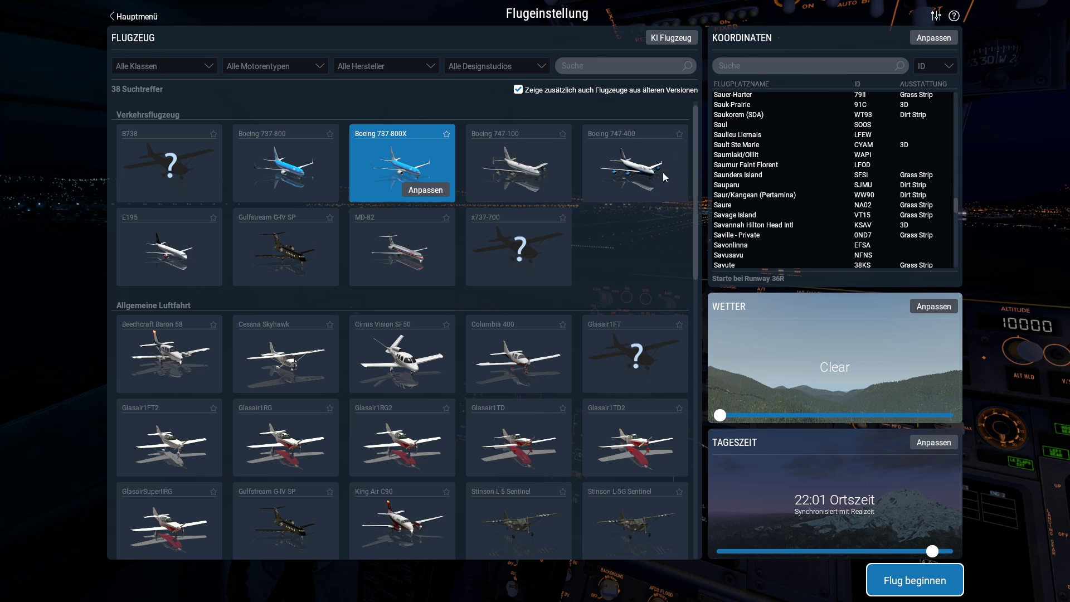
# - Search the departure airport field for 'eddf' to find Frankfurt am Main
pyautogui.click(752, 71)
pyautogui.write('eddf')
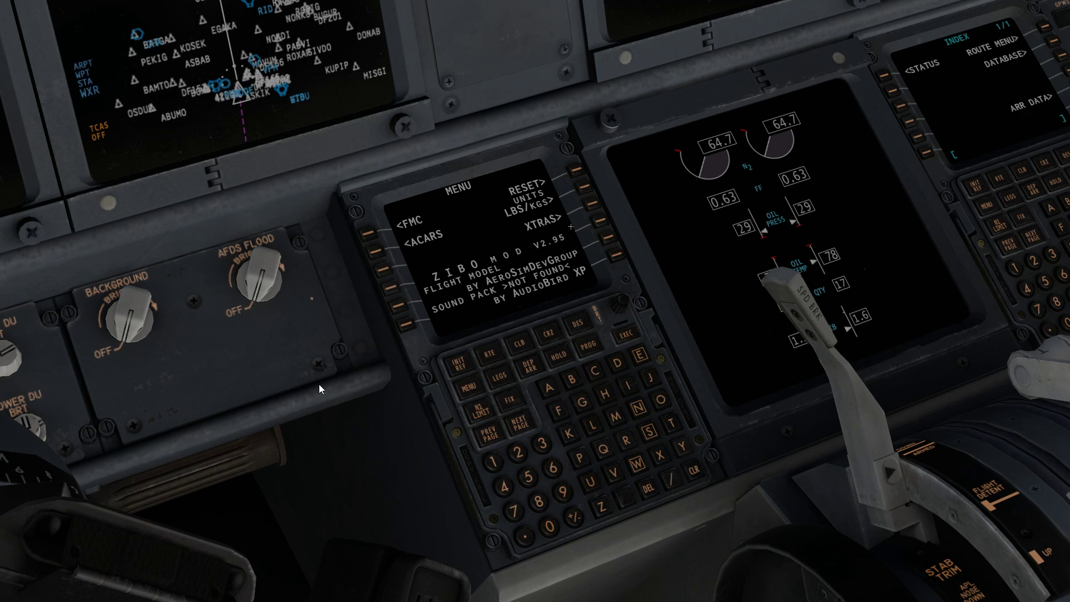
# - Reset the camera to the captain's default cockpit view with keypad 1
pyautogui.press('KP_1')
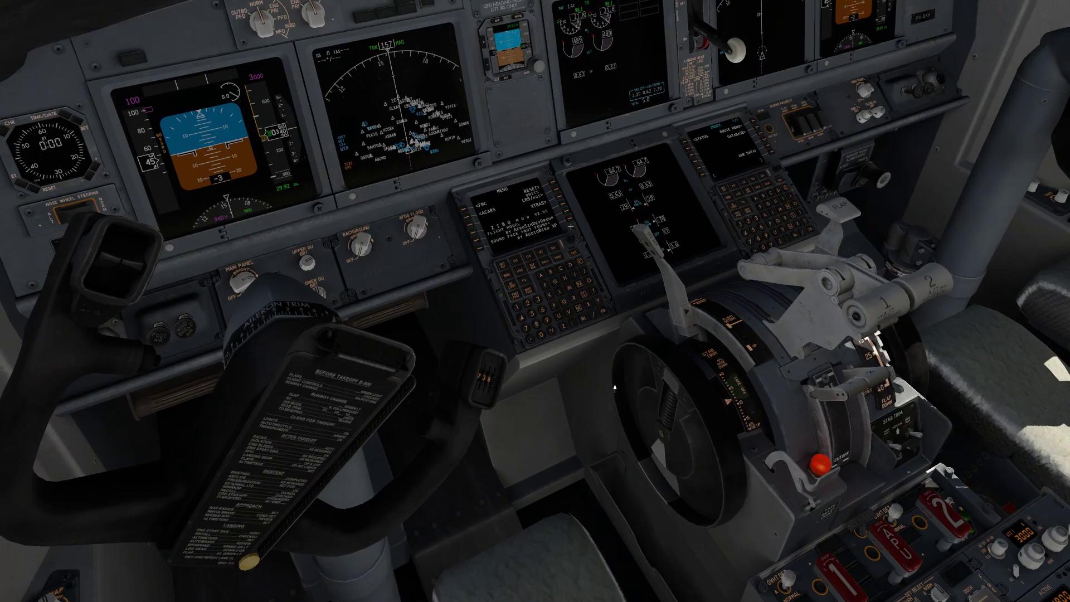